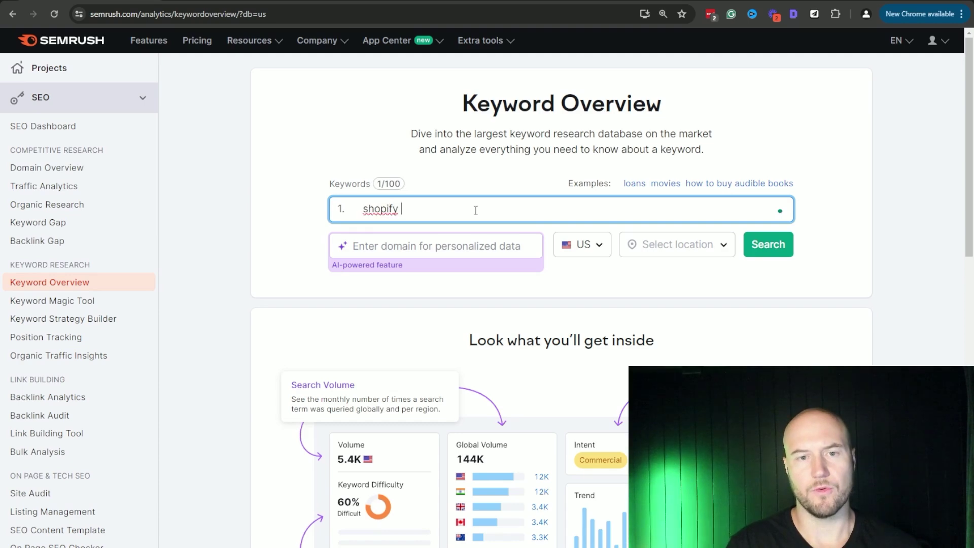
- Look up the keyword overview for "shopify keyword research" in the US database
text(word research)
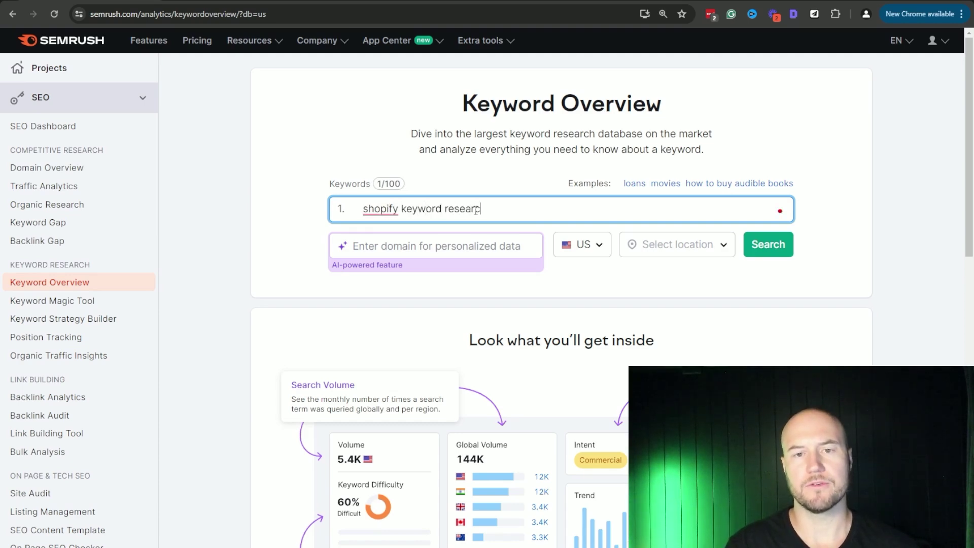
click(767, 245)
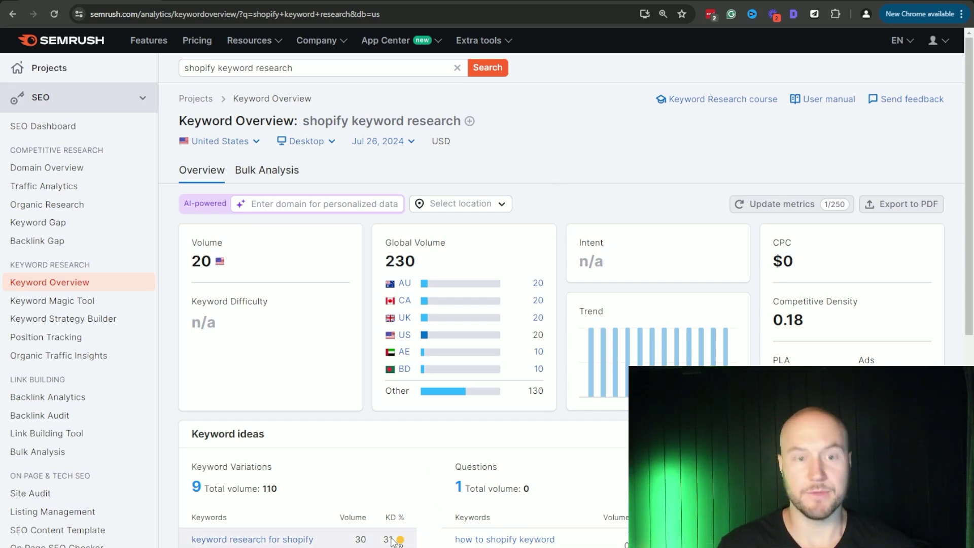
- Open the full list of keyword variations and highlight the phrase "long tail keyword research for shopify stores"
scroll(431, 478, down, 2)
click(197, 372)
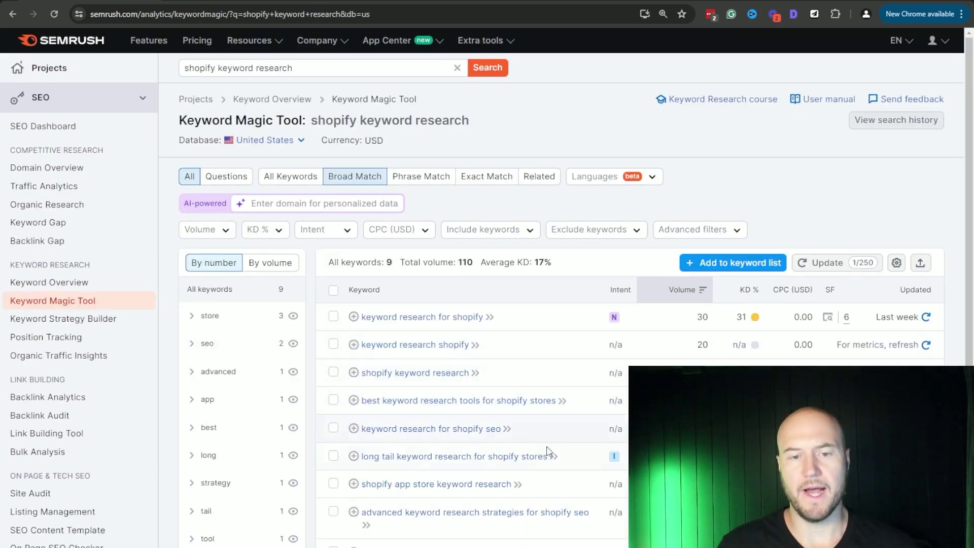
drag(363, 457, 562, 461)
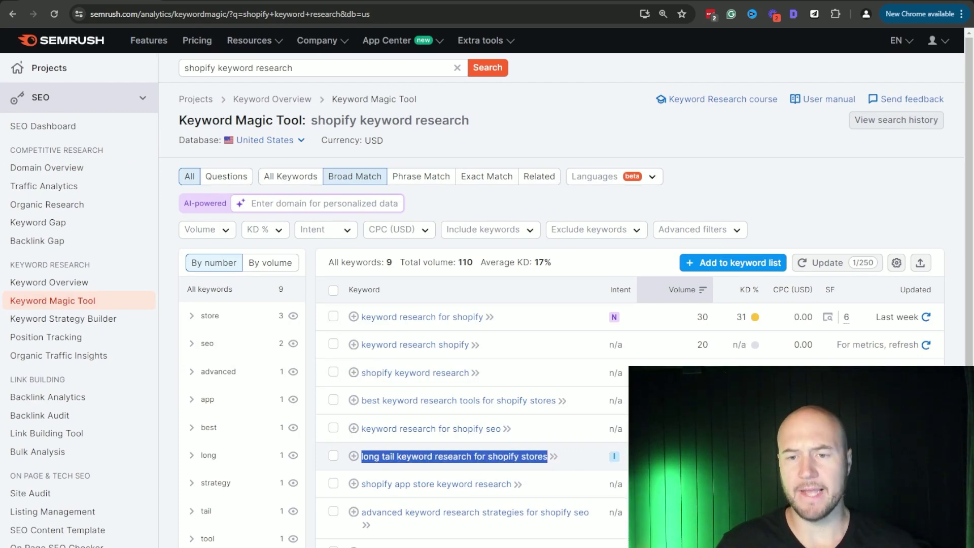
click(642, 459)
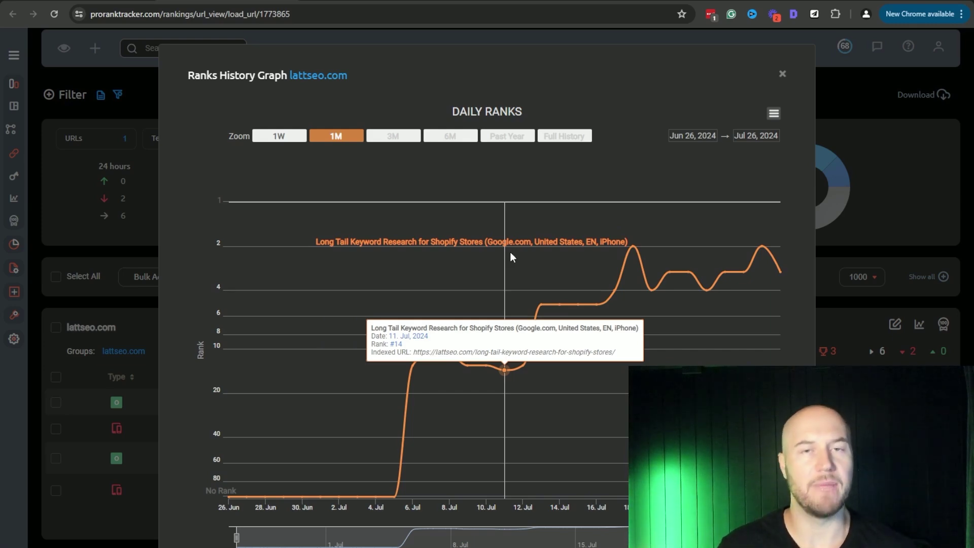
- Switch to the Google results for "long tail keyword research for shopify stores" and examine the ads, AI Overview and video results
click(386, 2)
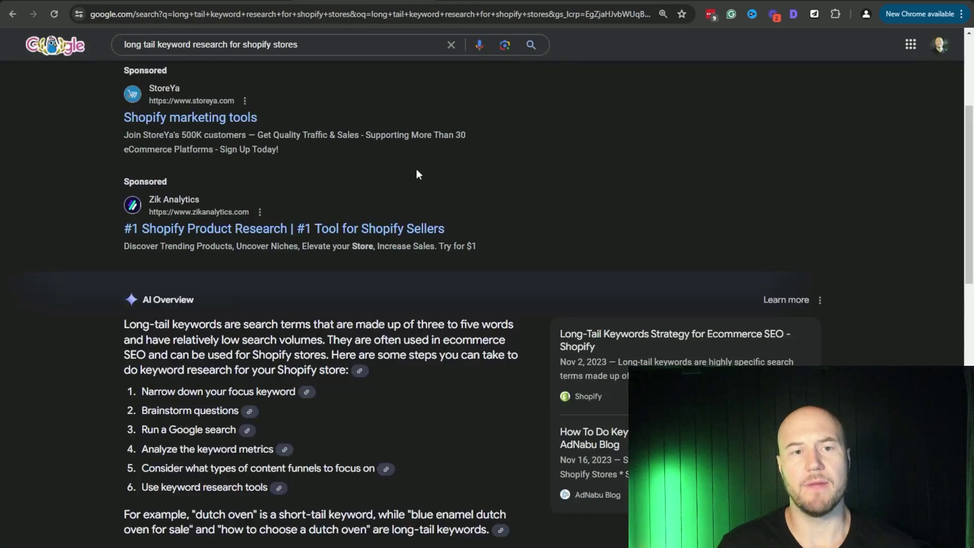
scroll(355, 183, up, 5)
key(ctrl+plus)
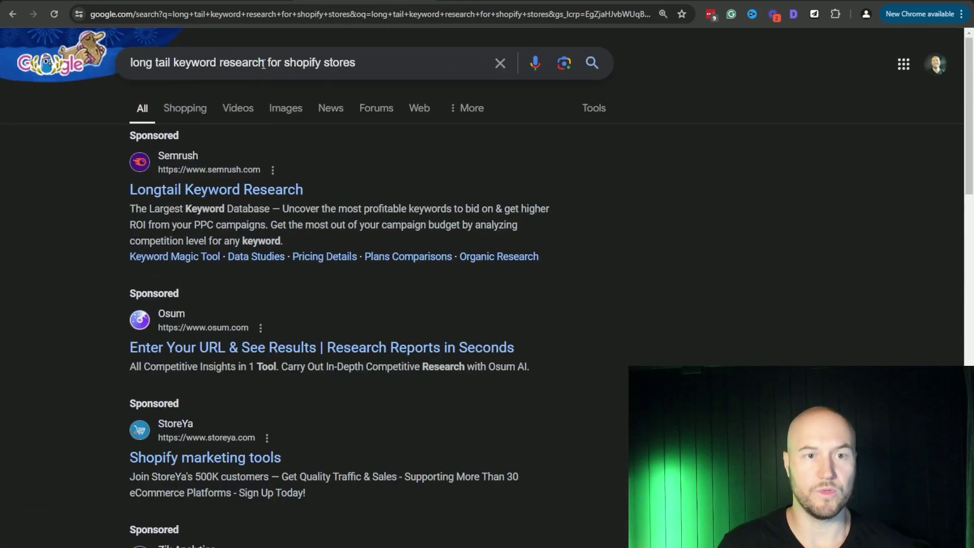
scroll(503, 310, down, 10)
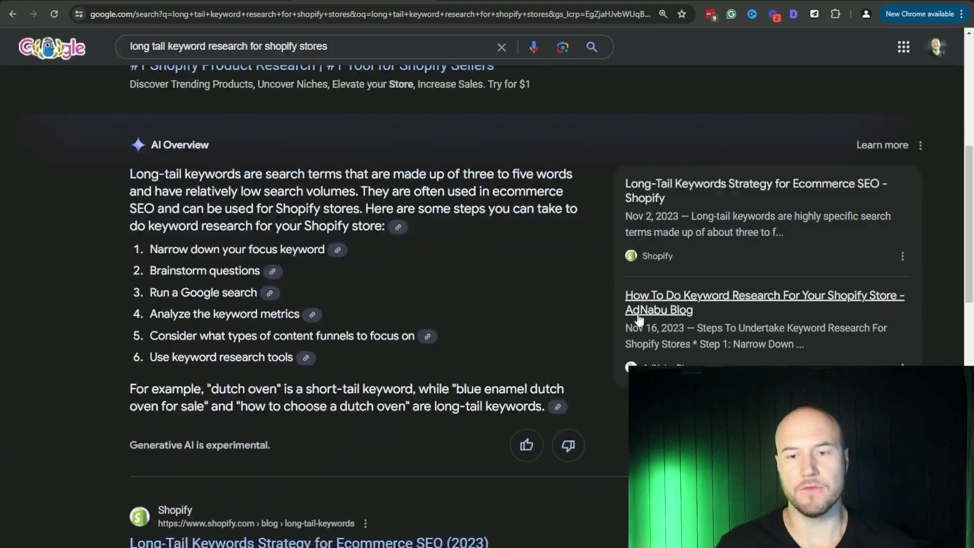
scroll(492, 260, down, 4)
scroll(439, 198, down, 2)
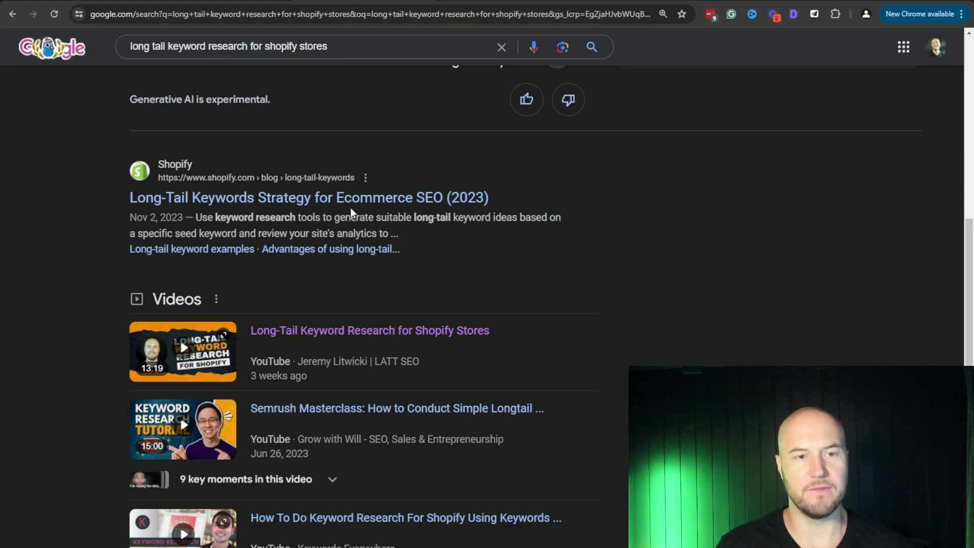
scroll(251, 239, down, 8)
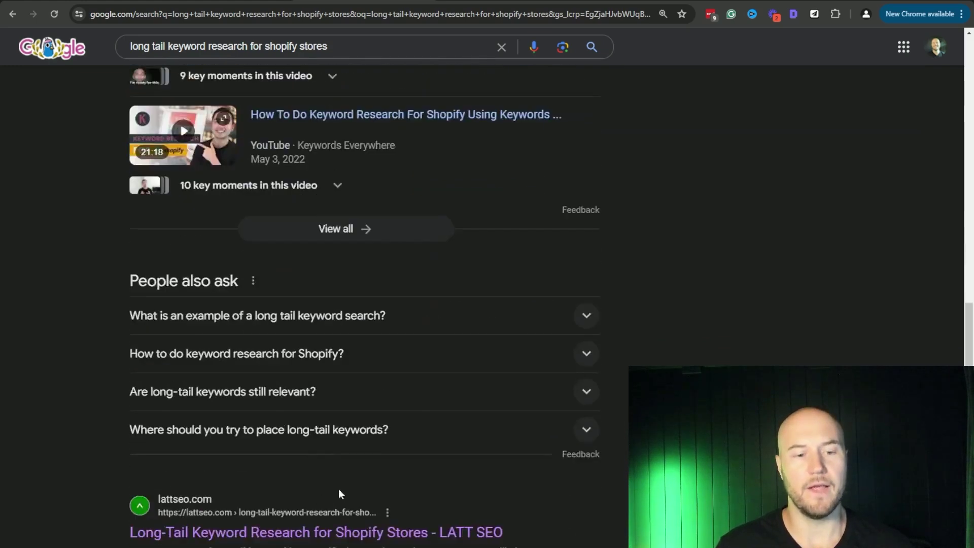
- Highlight the lattseo.com organic result and review the listings ranked above it
drag(553, 546, 107, 532)
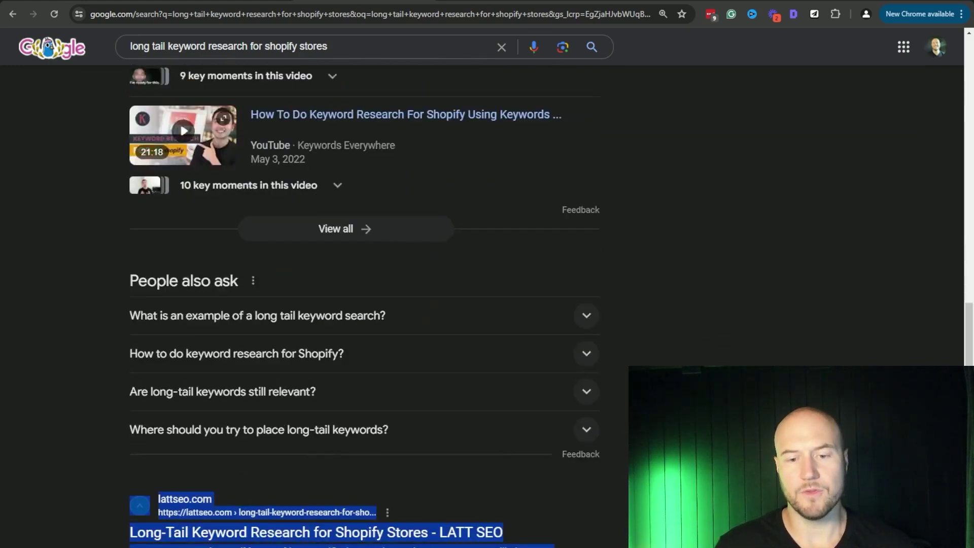
click(107, 532)
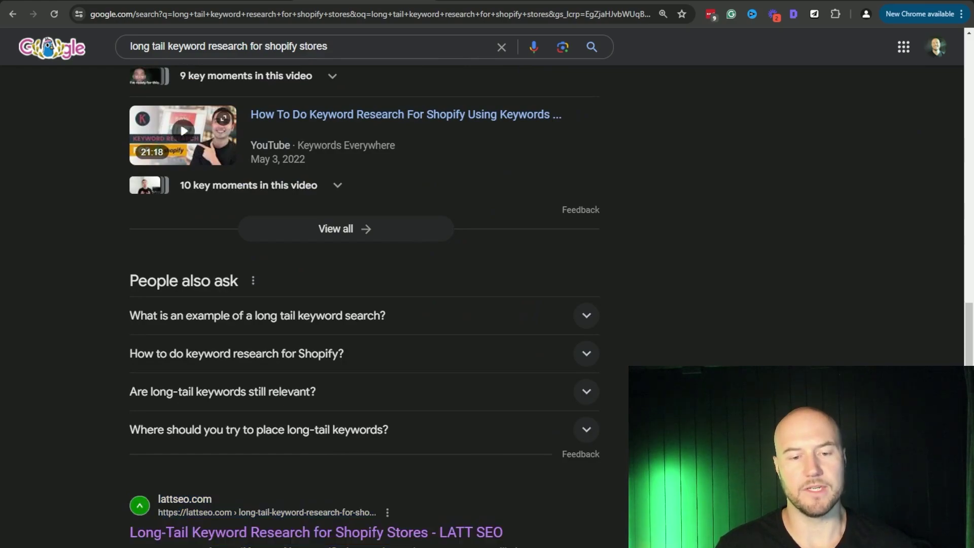
scroll(392, 537, up, 6)
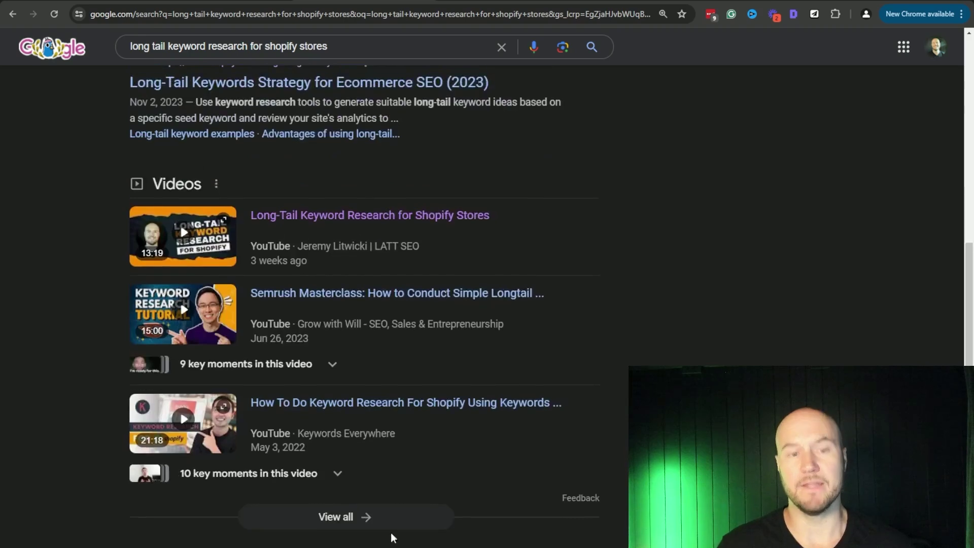
scroll(392, 537, up, 6)
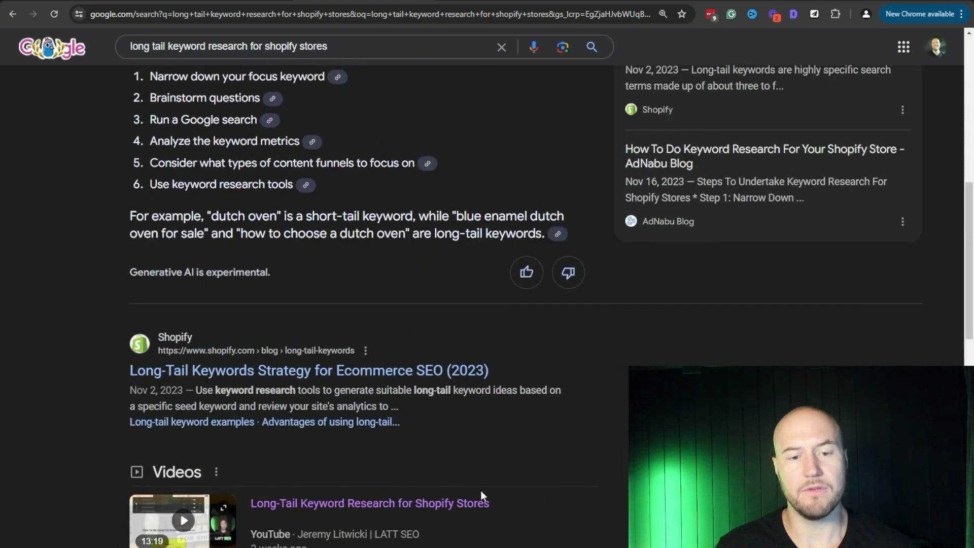
scroll(494, 388, up, 9)
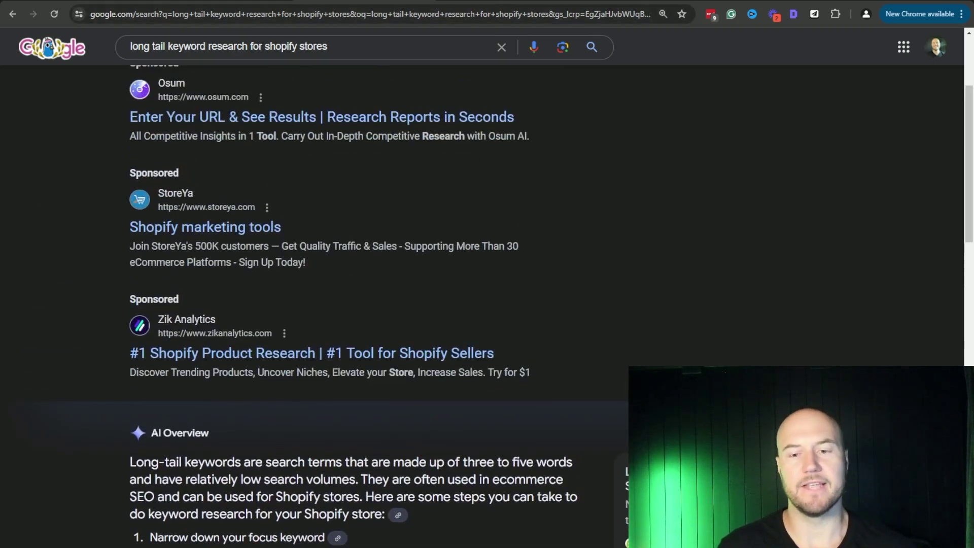
- Switch to the Semrush Keyword Overview for "coffee" and open the full list of its question keywords
click(477, 1)
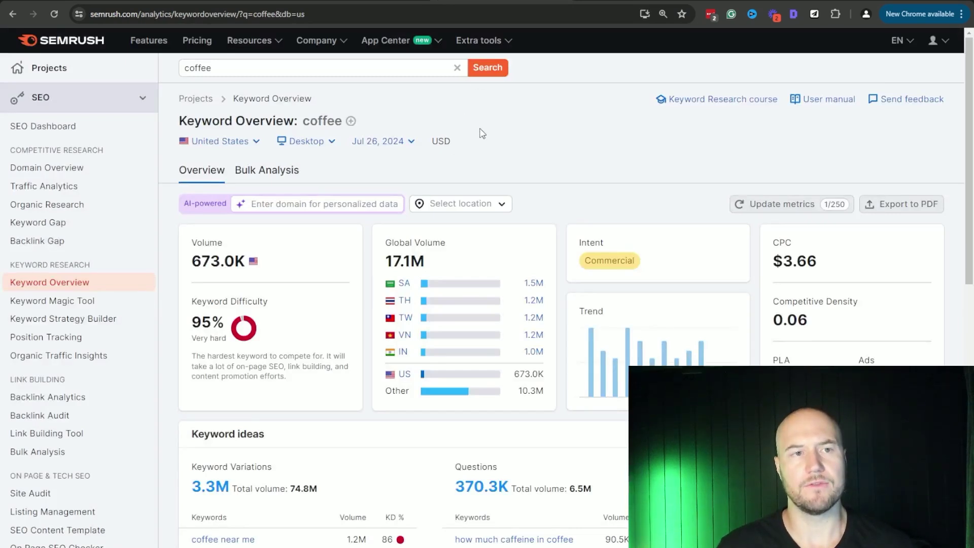
key(ctrl+plus)
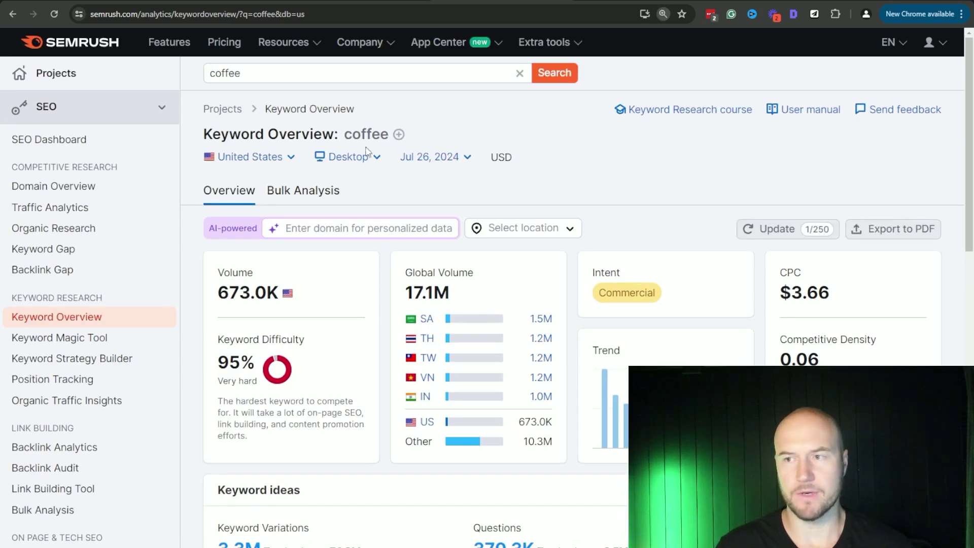
scroll(315, 99, down, 2)
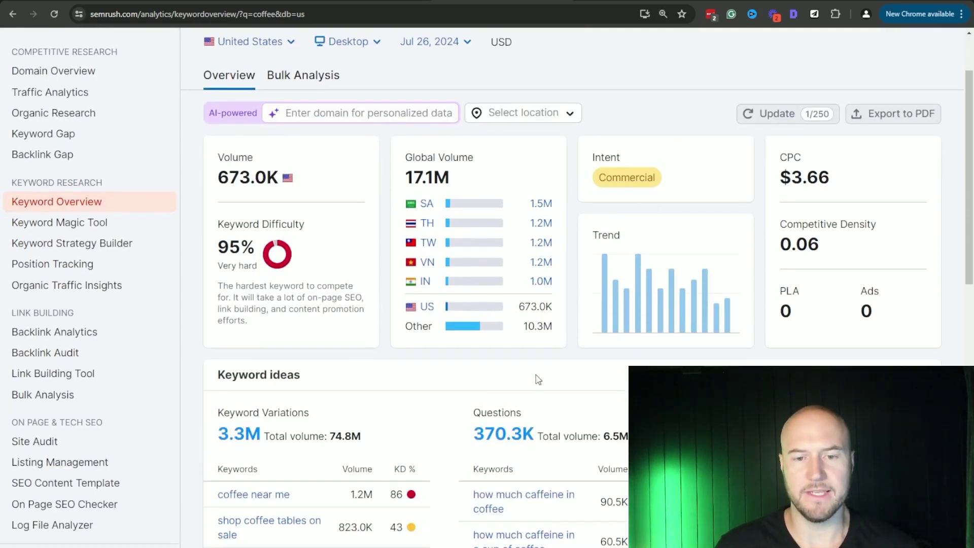
scroll(530, 355, down, 1)
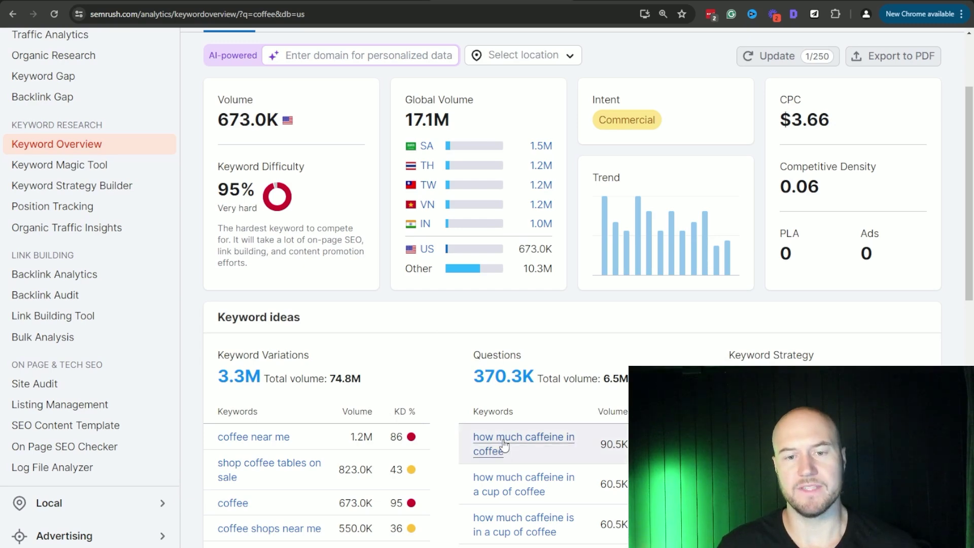
scroll(469, 460, down, 3)
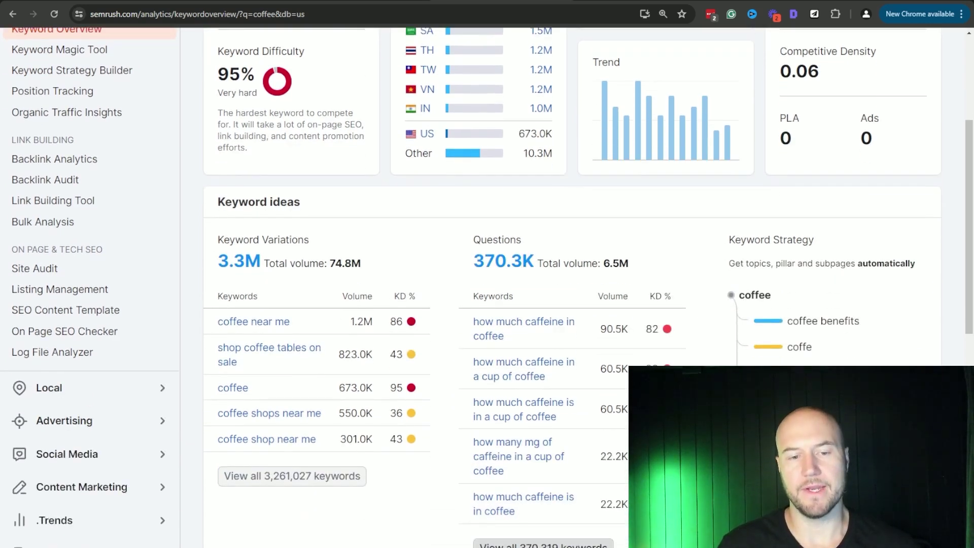
click(543, 545)
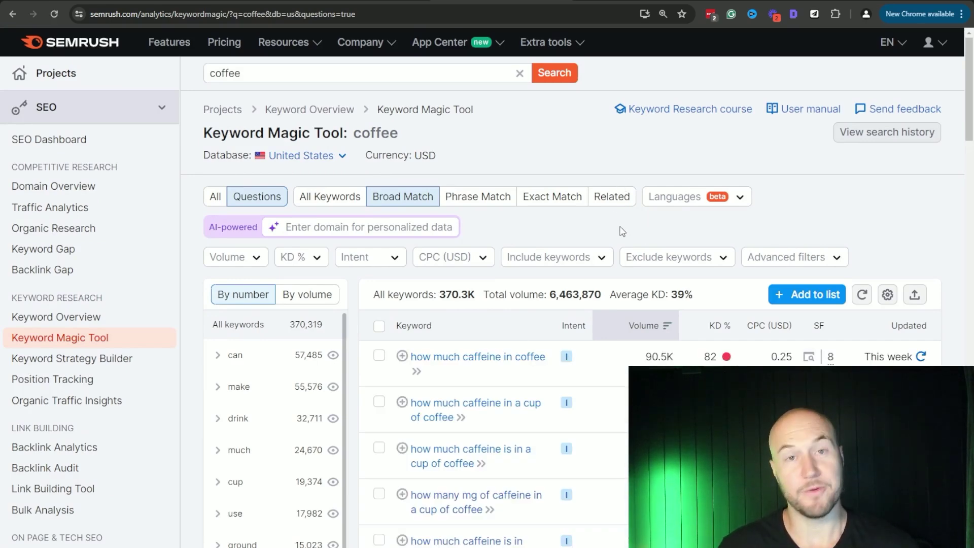
- Filter the coffee question keywords by a minimum word count and check the number of keywords left
click(783, 257)
click(449, 311)
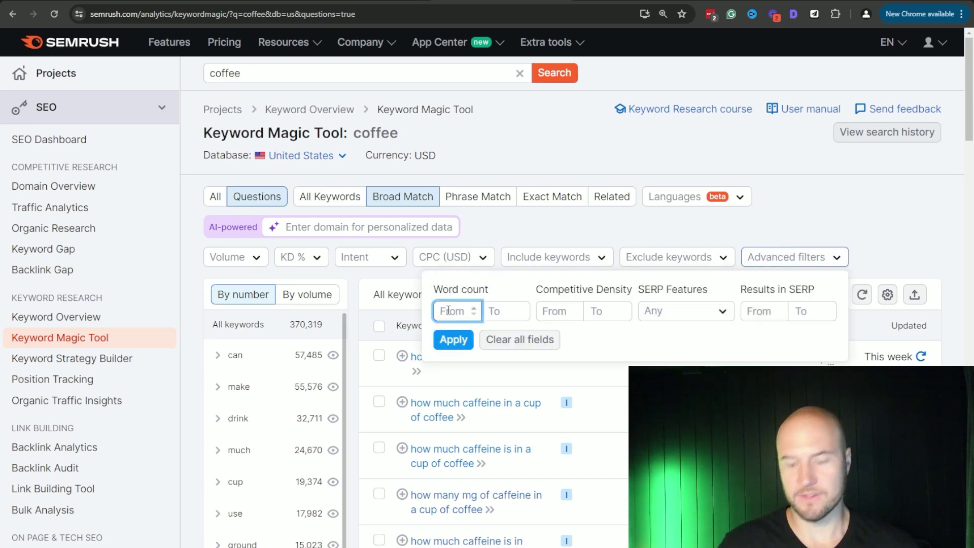
text(3)
click(454, 340)
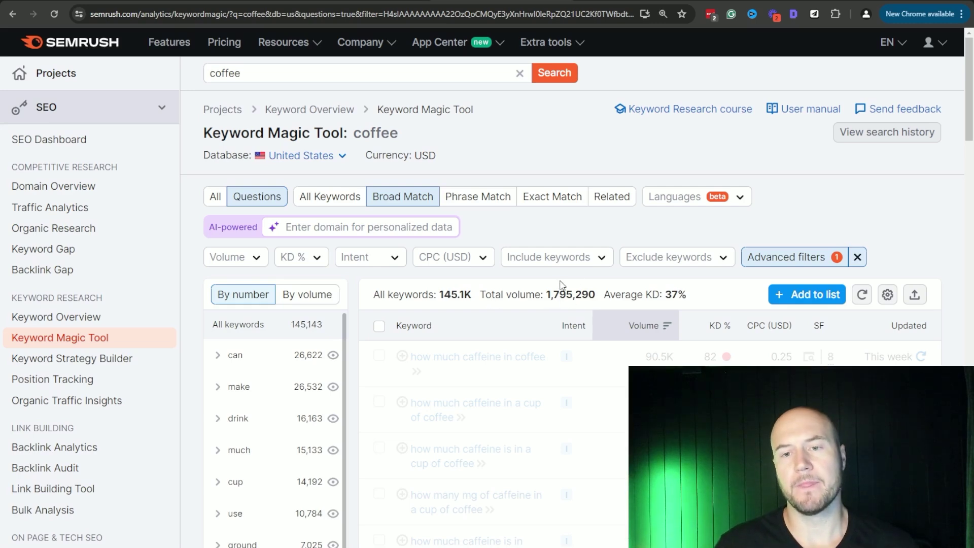
drag(440, 295, 484, 296)
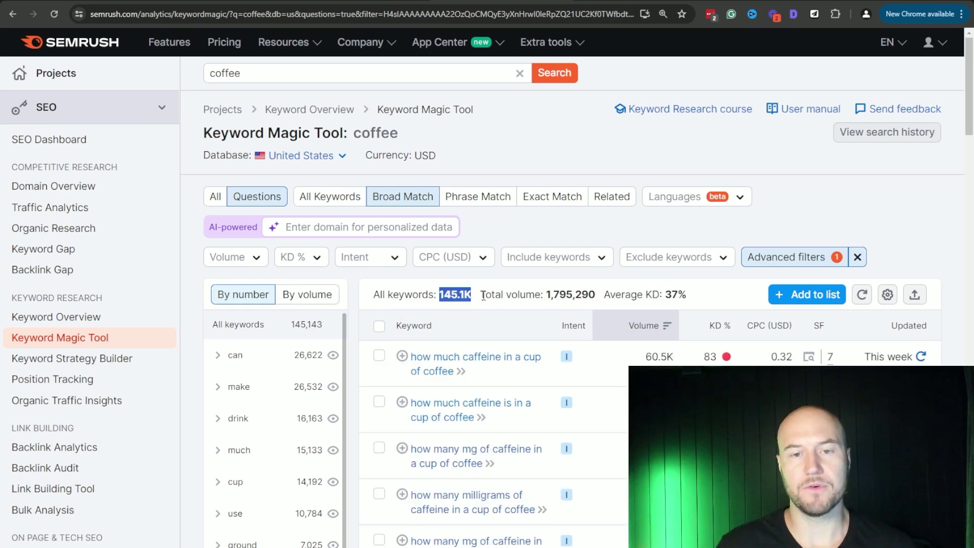
click(604, 234)
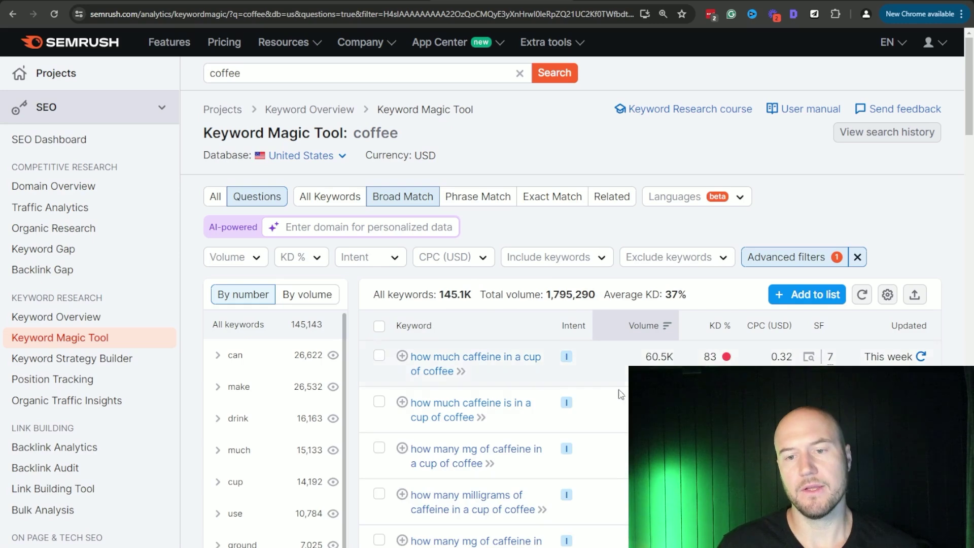
- Limit the keyword difficulty to a maximum of 10% and check the keyword count and total volume
click(290, 261)
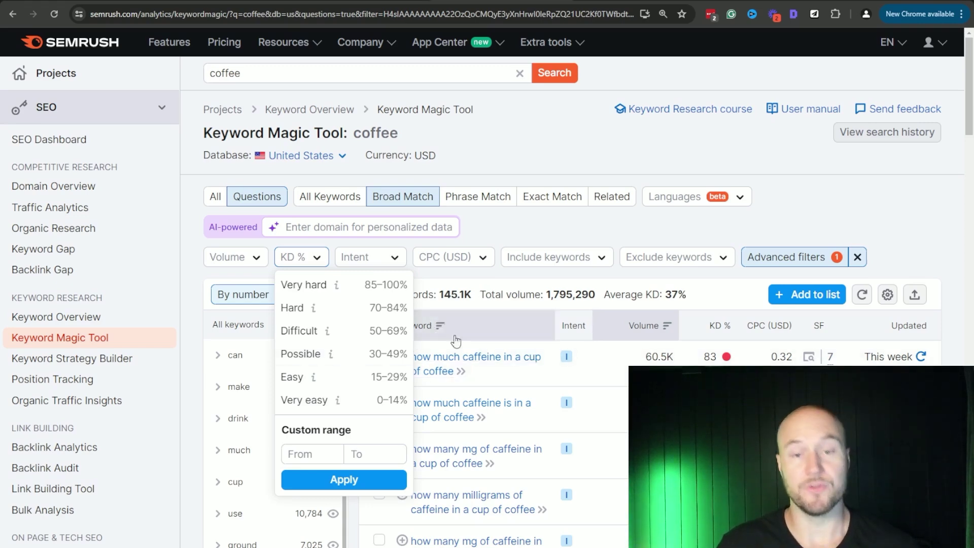
click(366, 451)
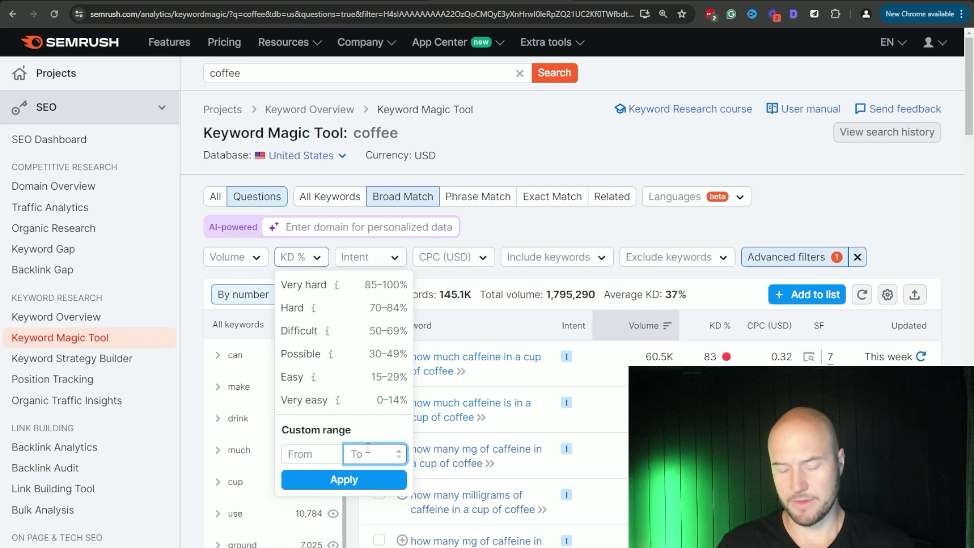
text(10)
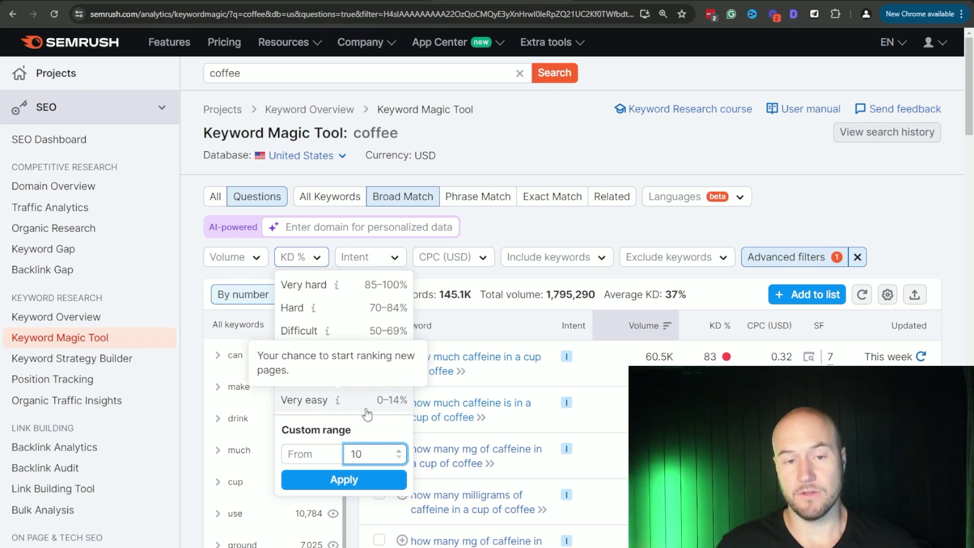
click(344, 479)
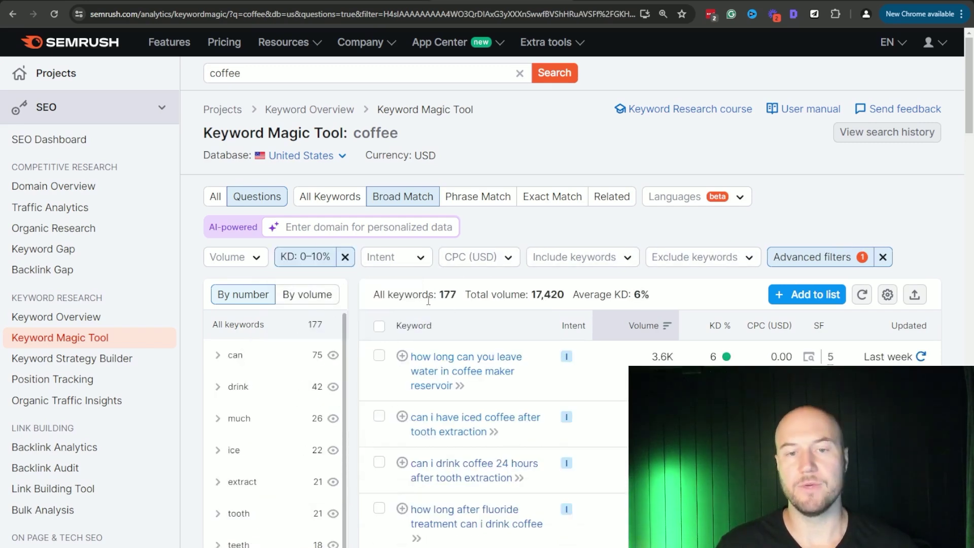
drag(440, 295, 458, 294)
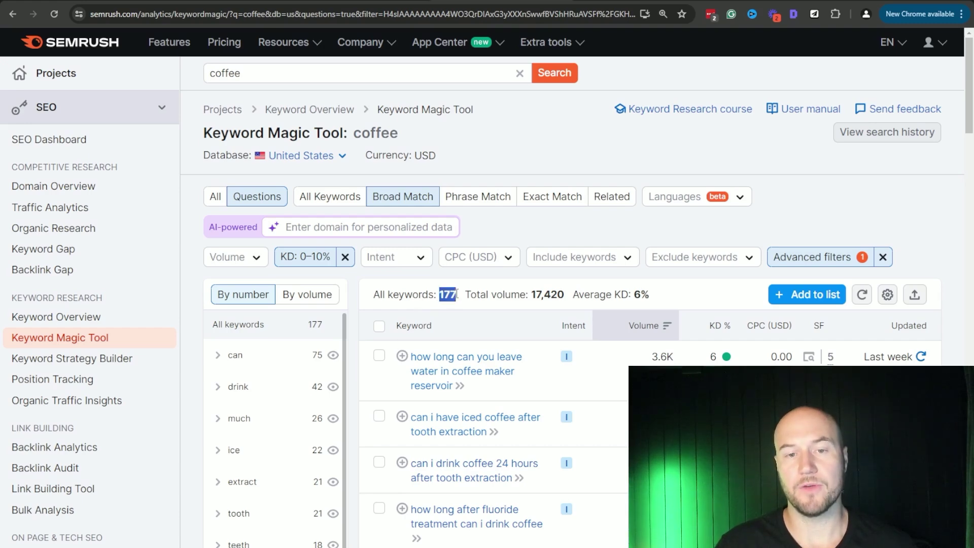
drag(533, 294, 571, 297)
click(638, 226)
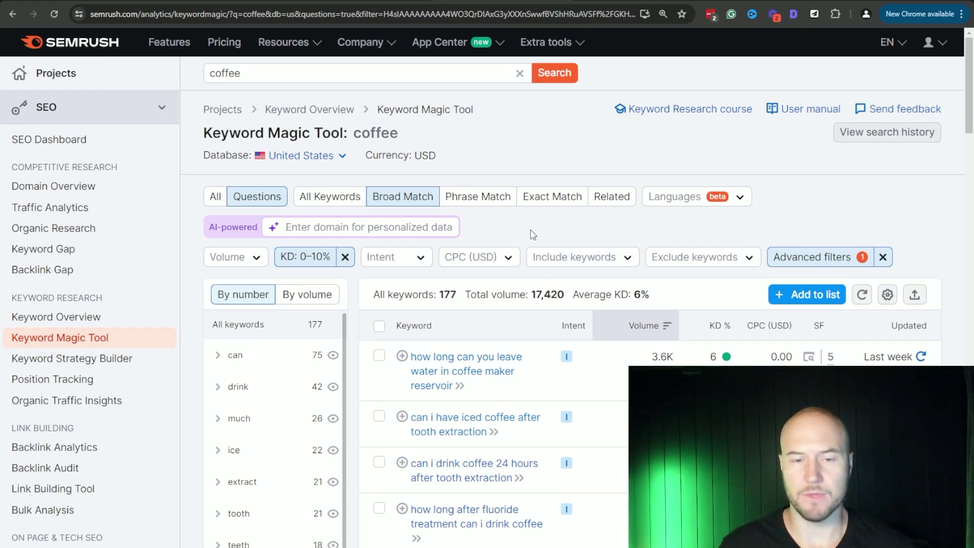
- Examine the filtered coffee question keywords with their search volumes and difficulty scores
scroll(551, 296, down, 2)
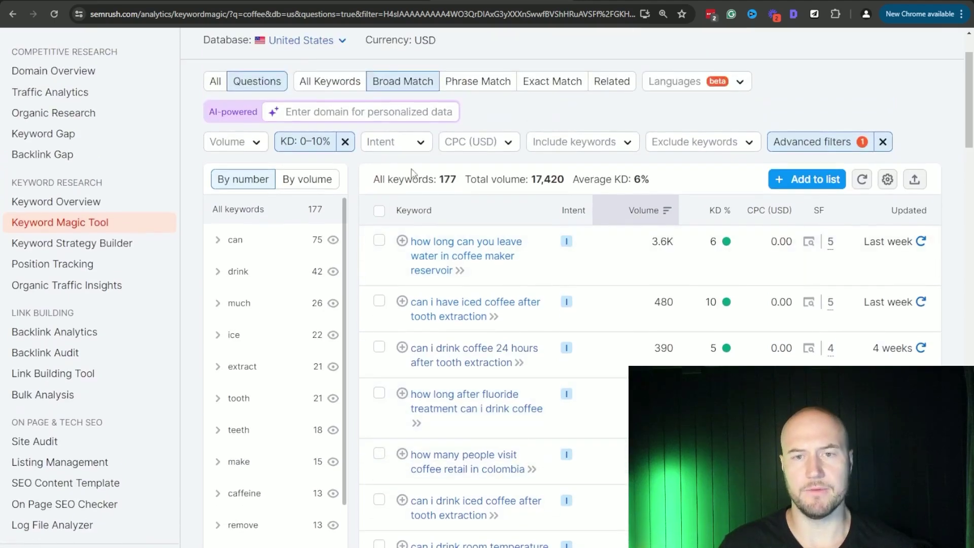
scroll(507, 203, up, 2)
scroll(506, 203, down, 3)
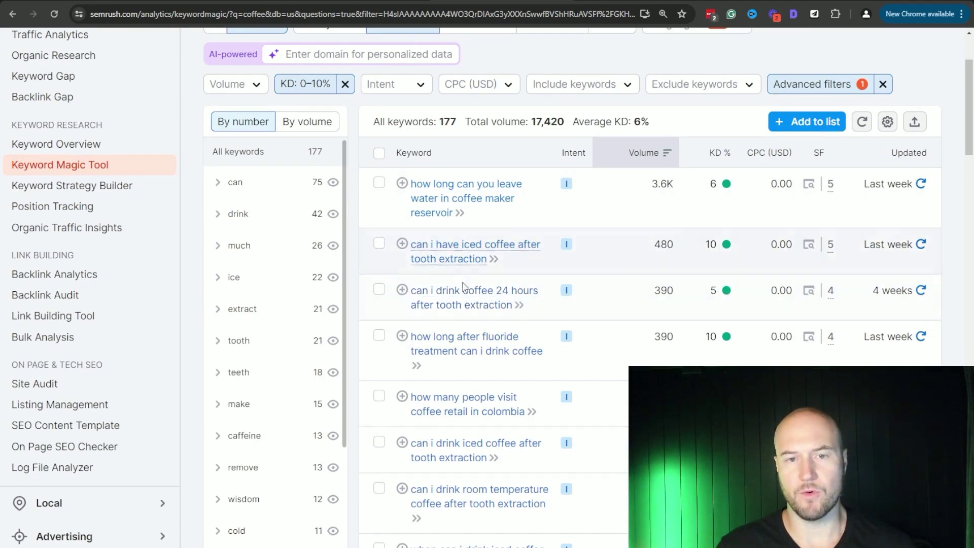
scroll(502, 299, down, 2)
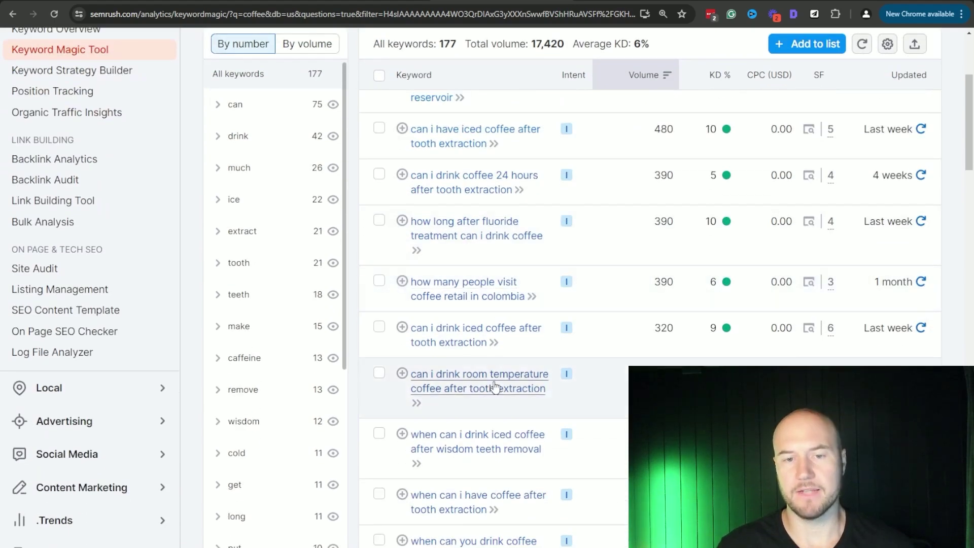
scroll(502, 384, down, 1)
scroll(502, 383, down, 1)
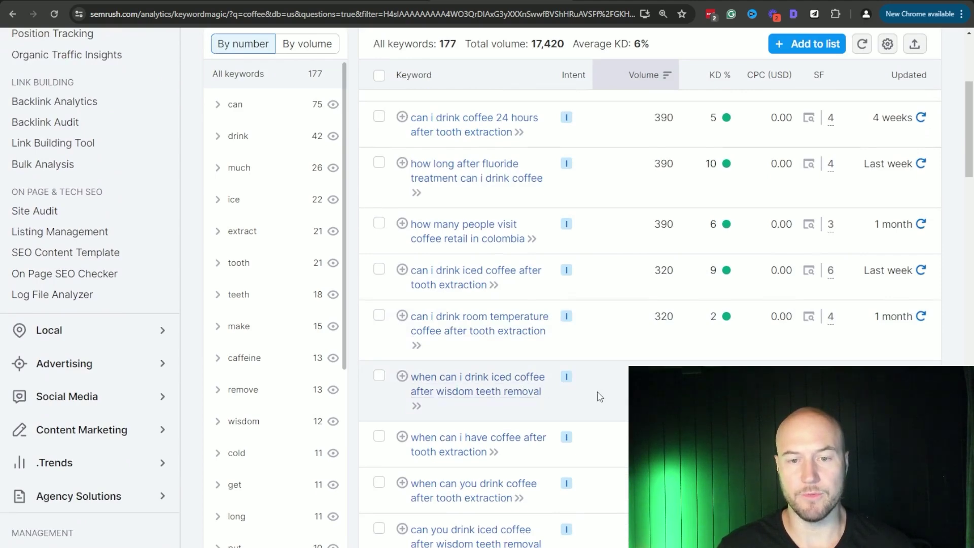
- Exclude the coffee question keywords containing terms such as "extraction" and "removal"
scroll(598, 393, up, 7)
click(685, 257)
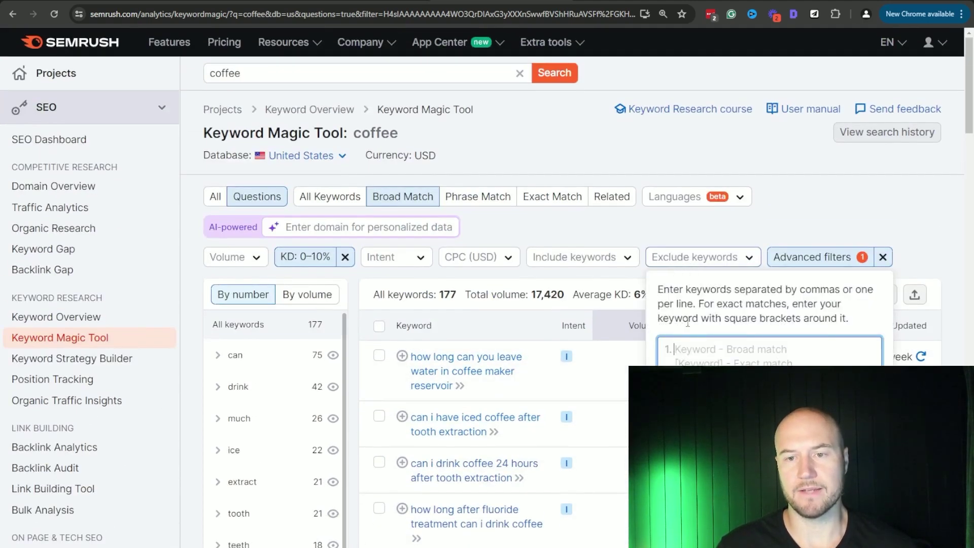
text(extr)
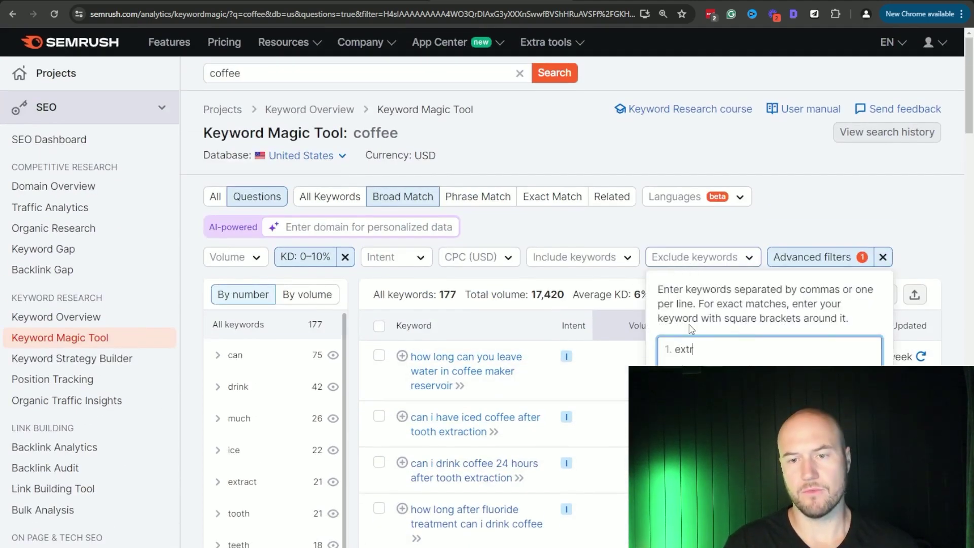
text(action)
key(Return)
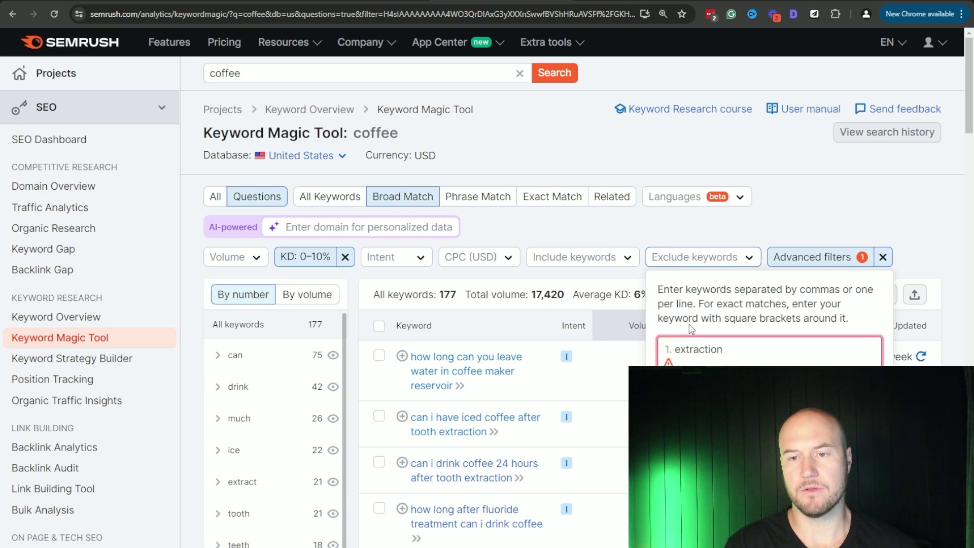
text(removal)
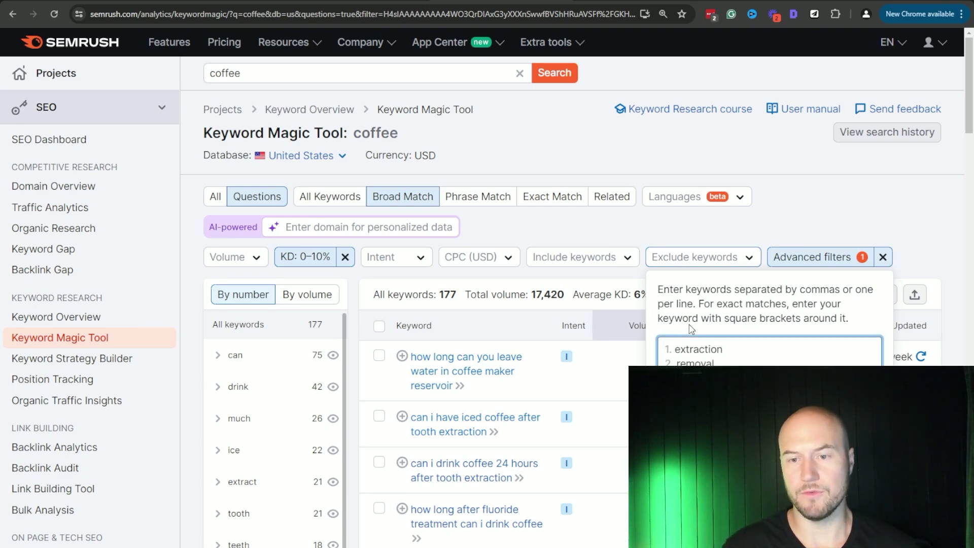
click(675, 401)
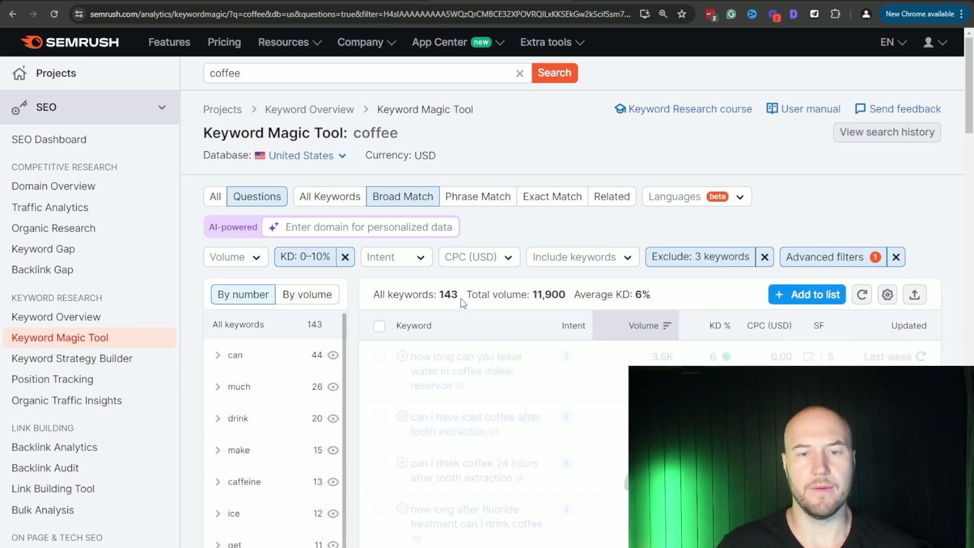
- Check the total volume of the remaining coffee questions and look through their search volumes and difficulty scores
drag(536, 294, 571, 299)
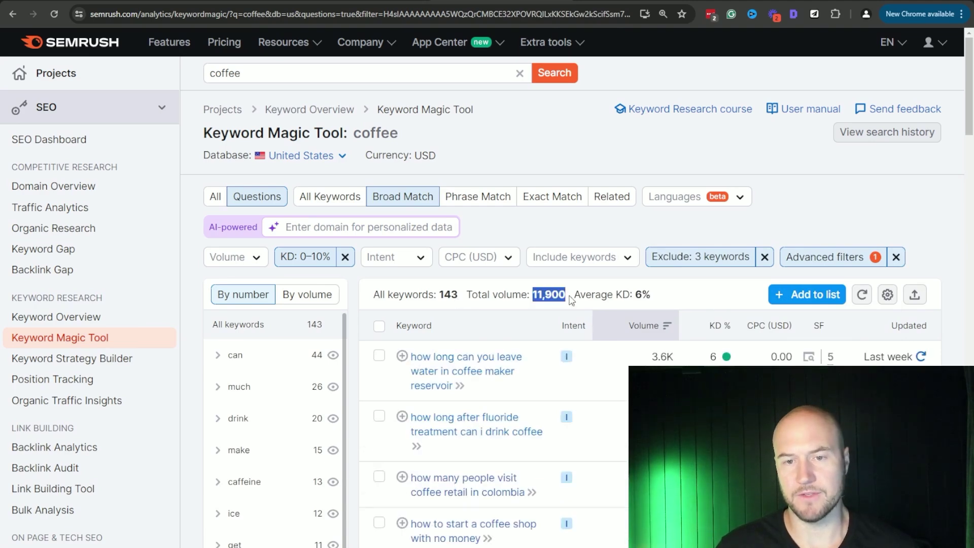
scroll(495, 331, down, 3)
scroll(494, 338, down, 3)
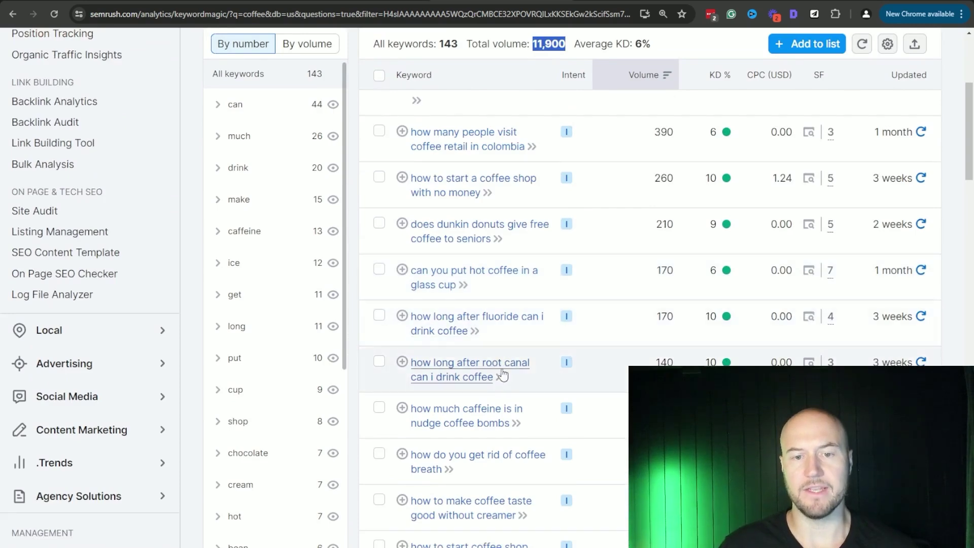
scroll(510, 406, down, 1)
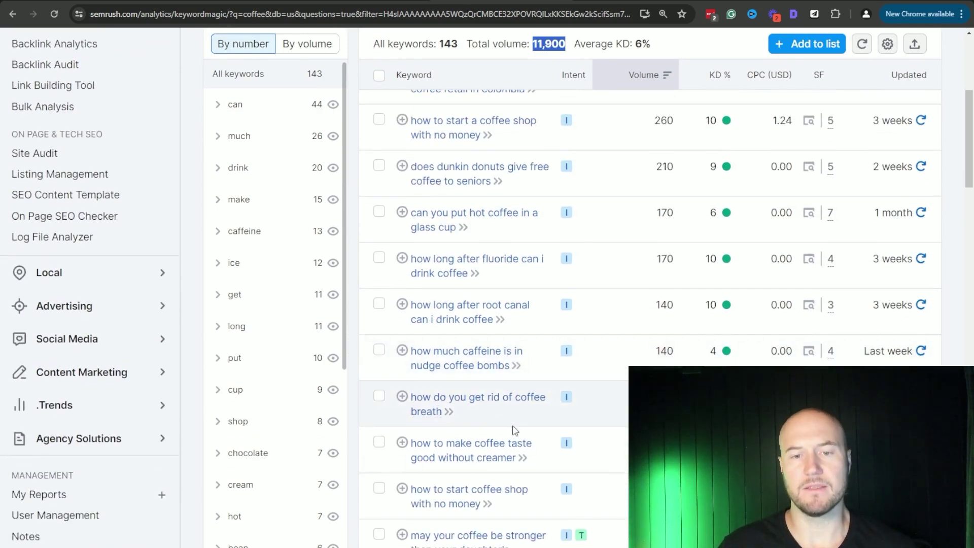
- Restrict the coffee question list to keywords that include "stain"
scroll(512, 421, up, 8)
click(572, 261)
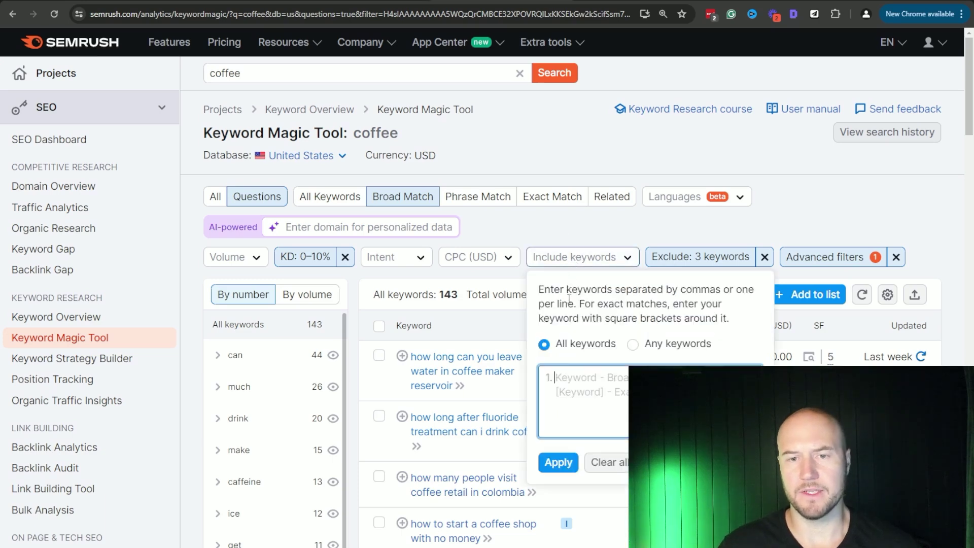
click(571, 376)
text(stain)
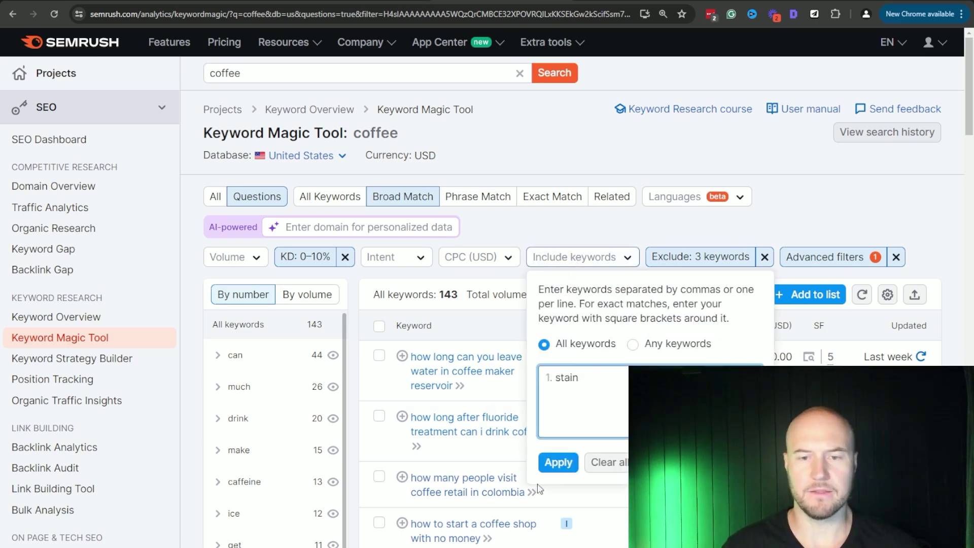
click(558, 462)
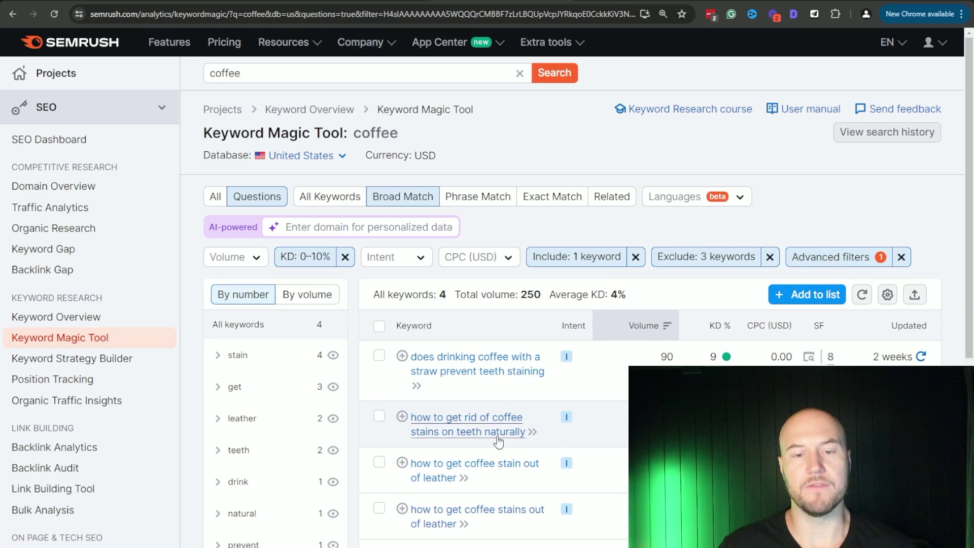
- Switch to the Surfer content draft for "how do you remove coffee stains from teeth" and check its target keyword
click(624, 2)
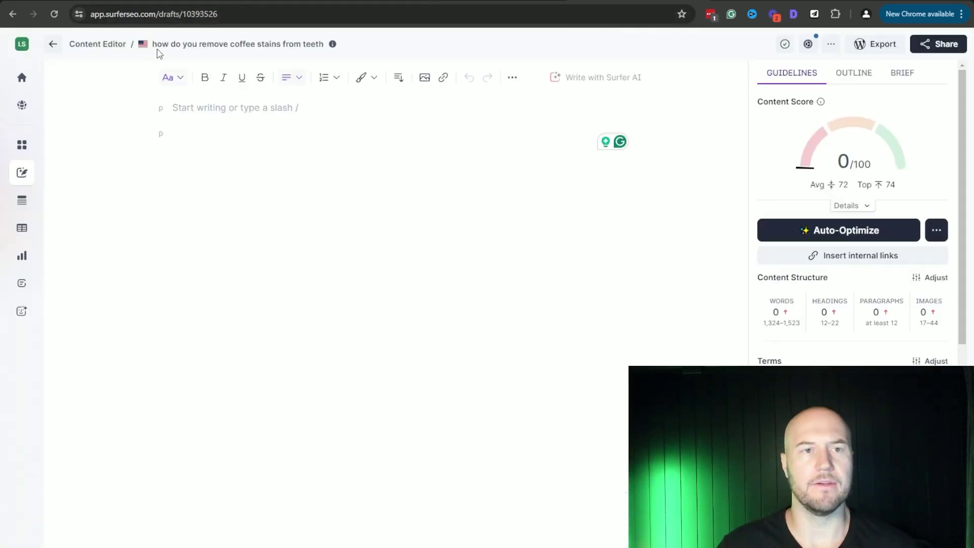
drag(153, 45, 343, 47)
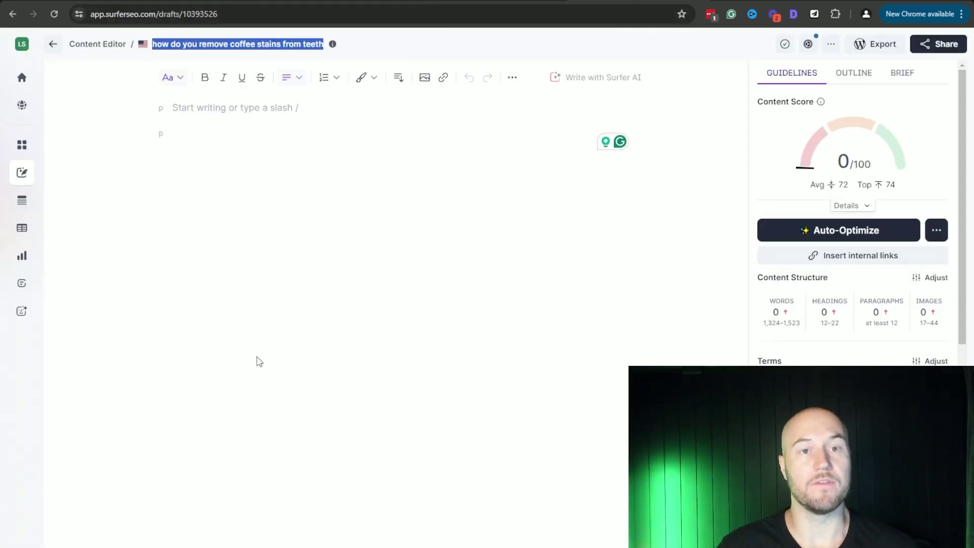
click(355, 268)
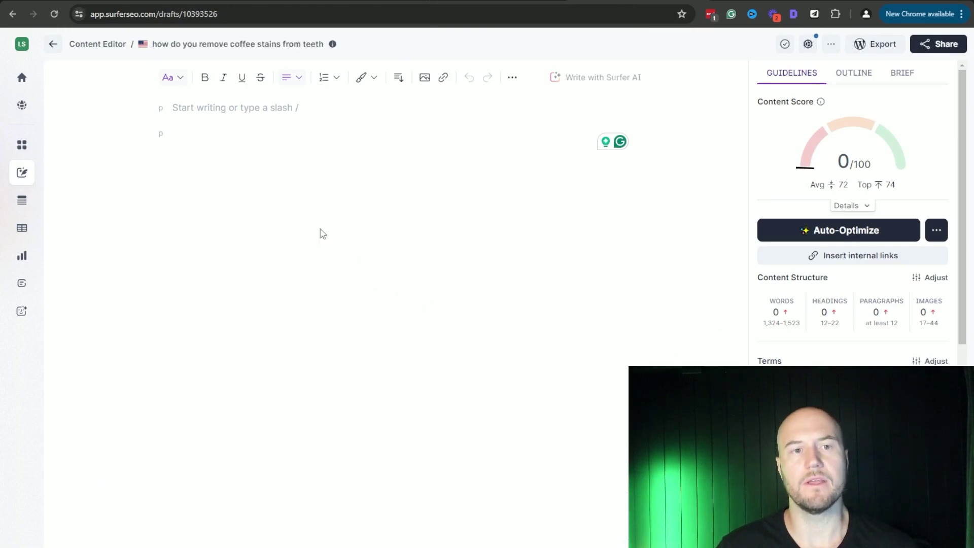
- Enlarge the page and insert the suggested outline into the empty coffee stains draft
click(200, 116)
click(196, 128)
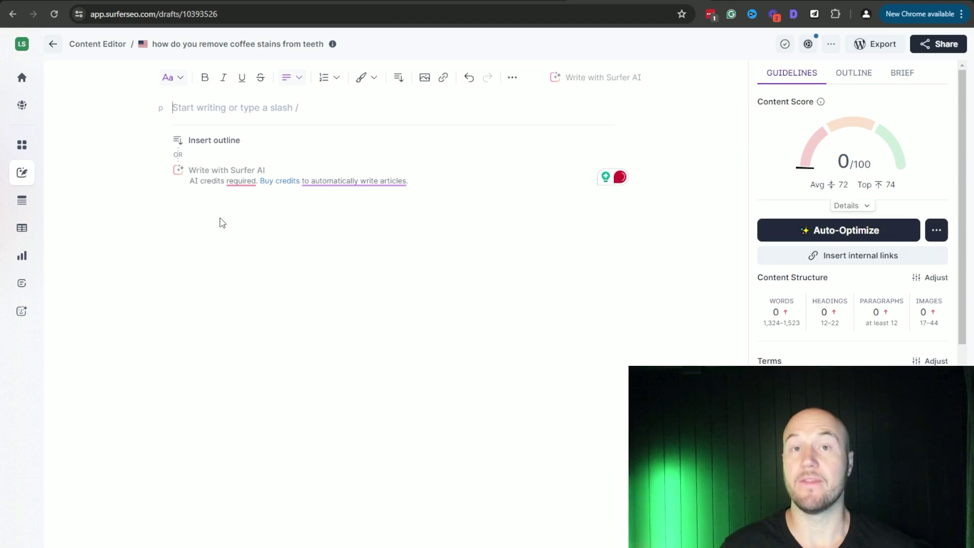
key(ctrl+plus)
key(ctrl+plus)
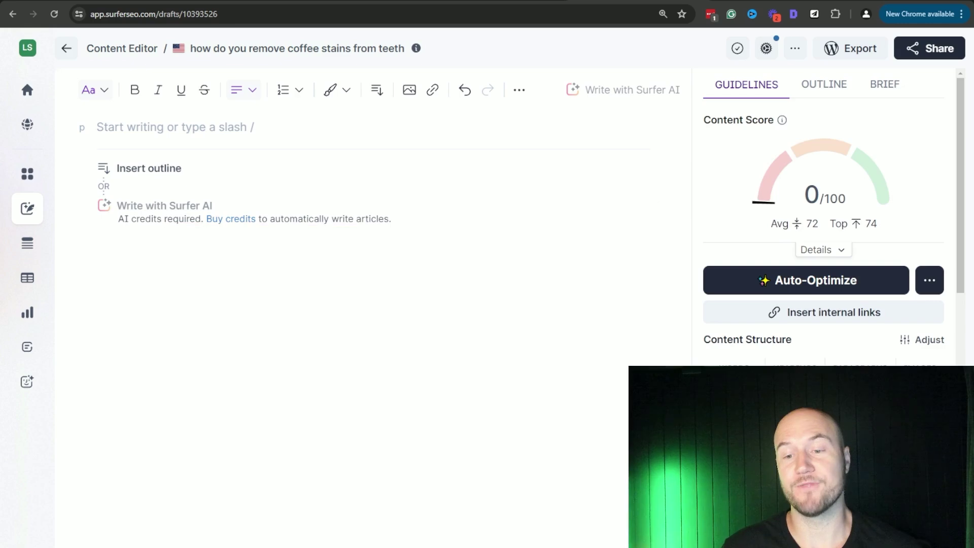
scroll(824, 219, down, 4)
scroll(824, 218, up, 5)
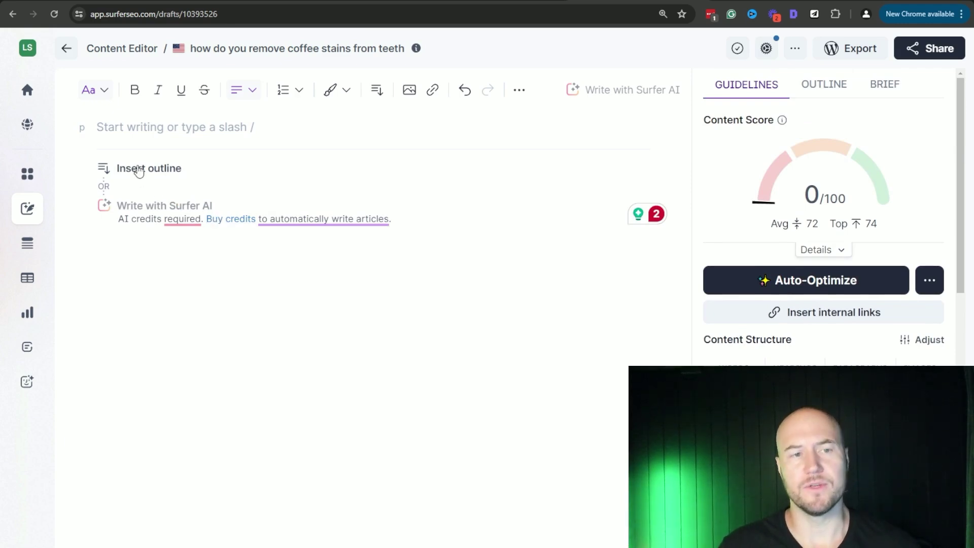
click(135, 169)
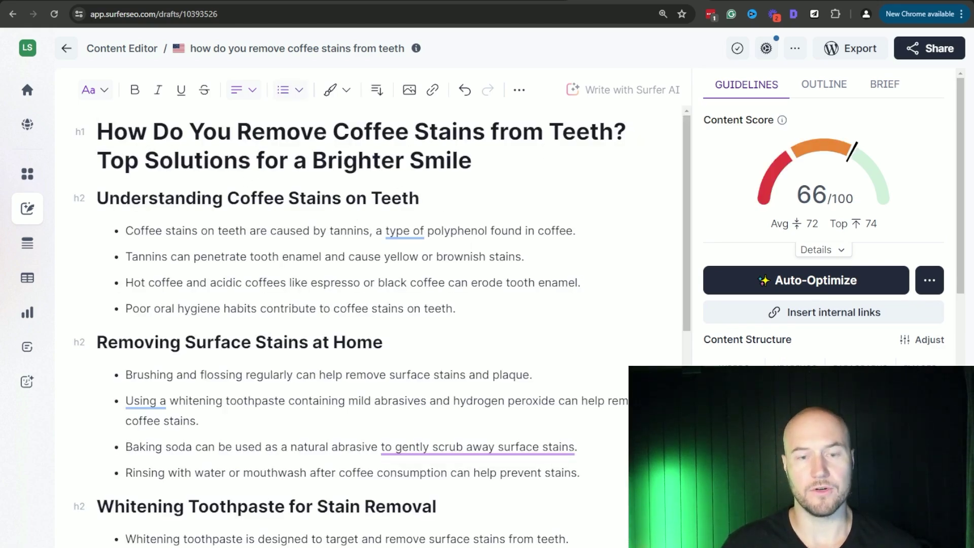
- Examine the draft's suggested terms and the outline section under the heading "Understanding Coffee Stains on Teeth"
scroll(824, 229, down, 8)
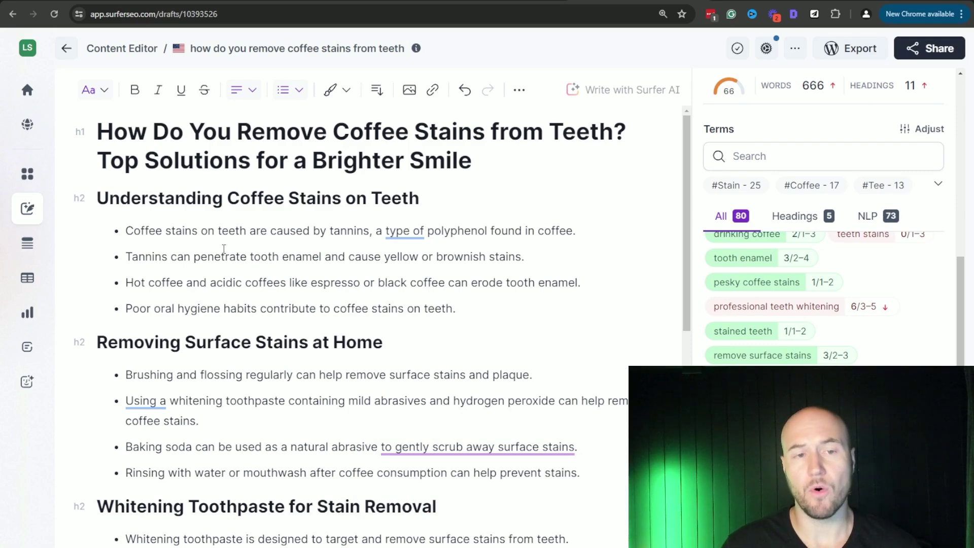
drag(135, 213, 513, 206)
click(426, 201)
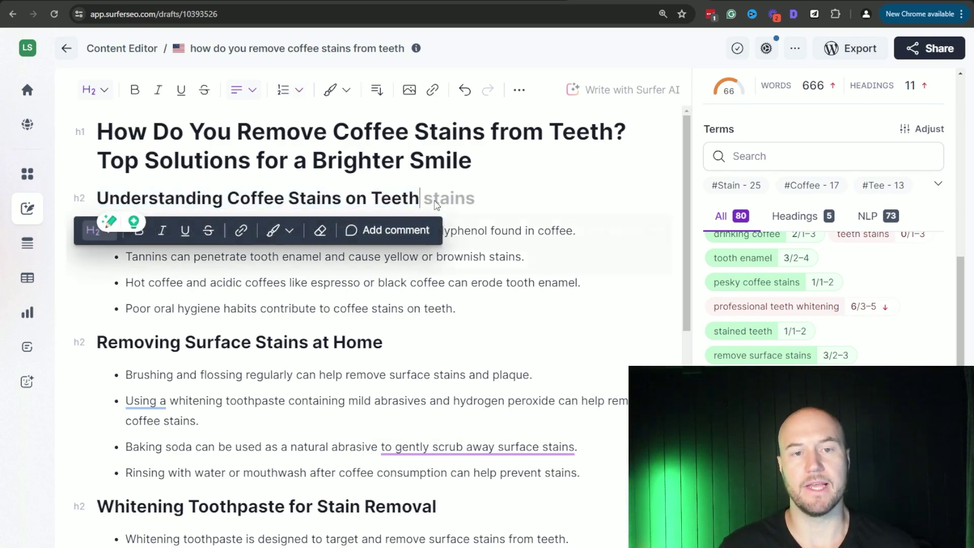
click(463, 309)
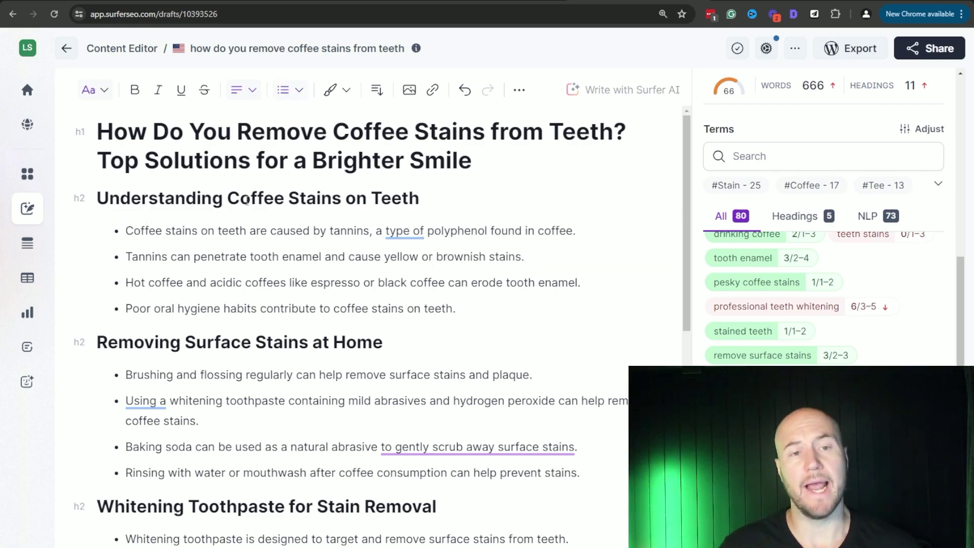
drag(99, 197, 427, 213)
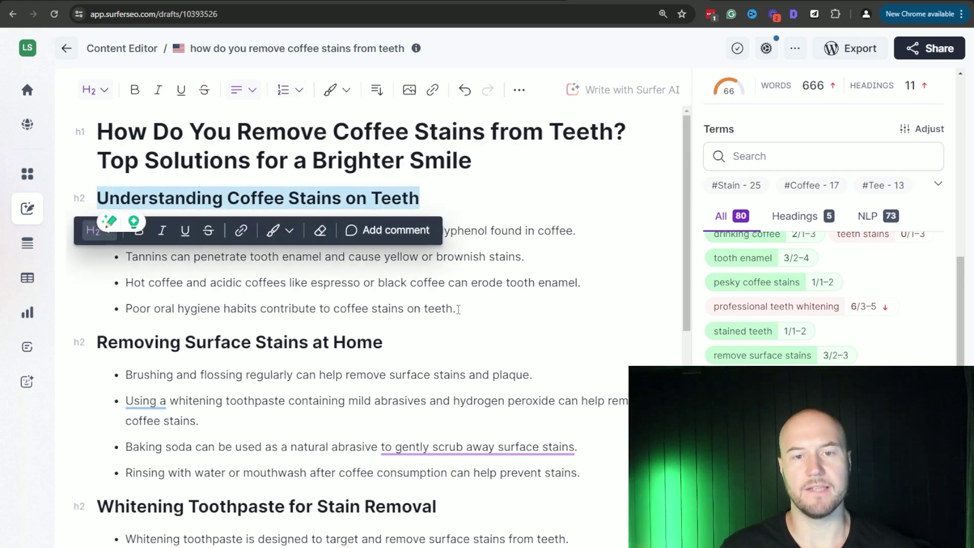
click(462, 308)
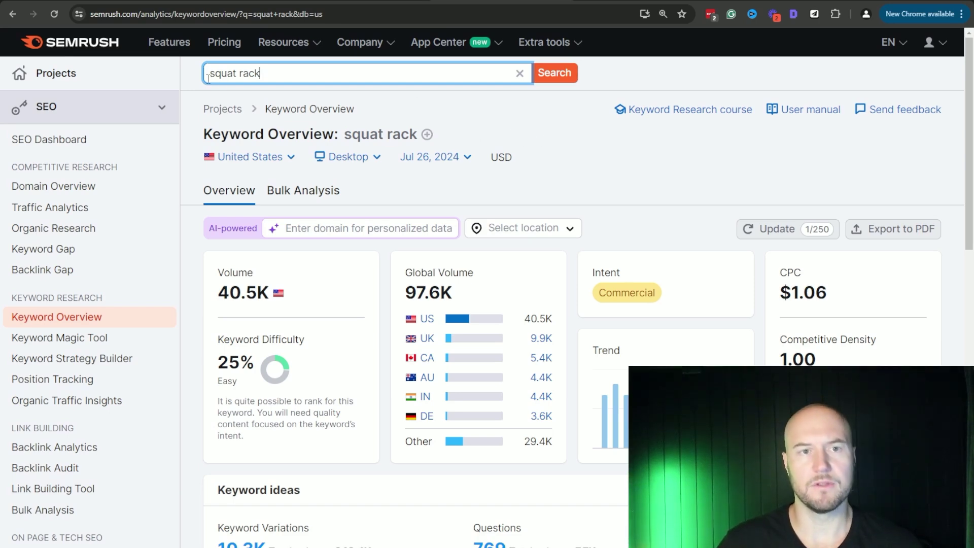
- Switch to the Semrush Keyword Overview for "squat rack" and open the full list of its keyword variations
scroll(280, 259, down, 5)
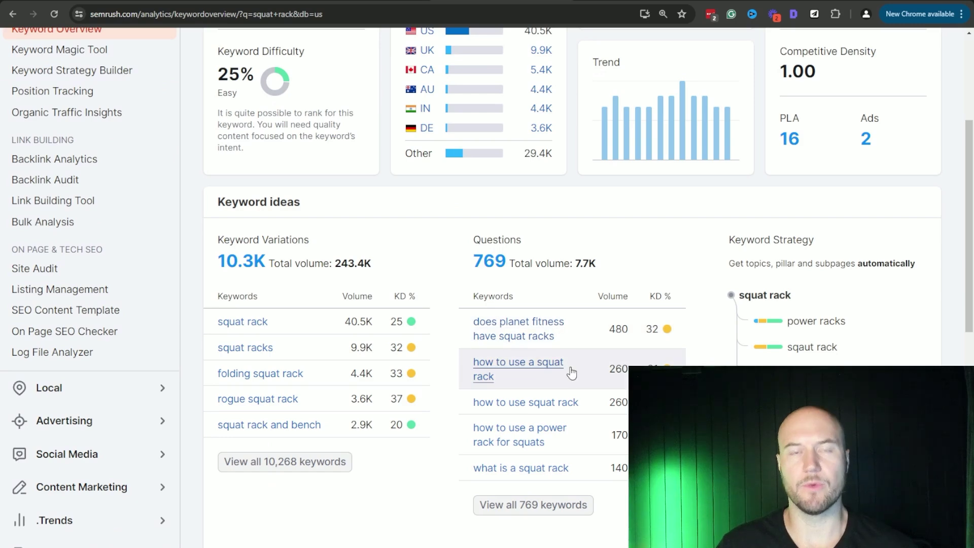
scroll(564, 350, down, 1)
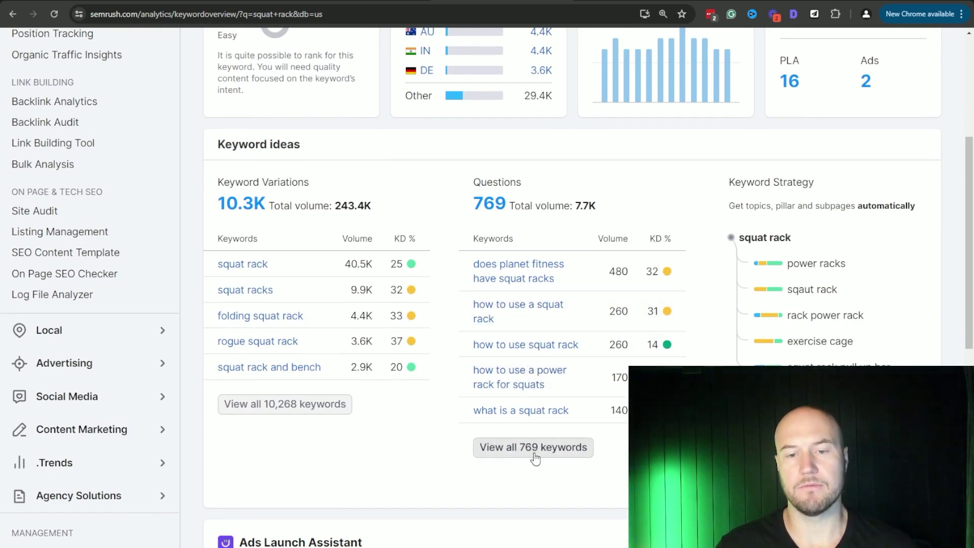
click(285, 404)
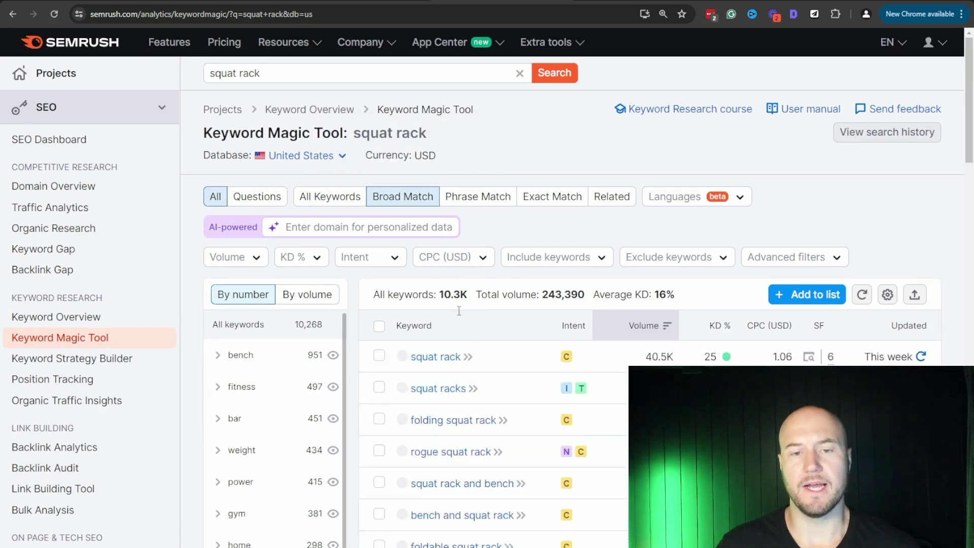
- Check the keyword count and total volume of the unfiltered squat rack keyword list
drag(458, 295, 439, 294)
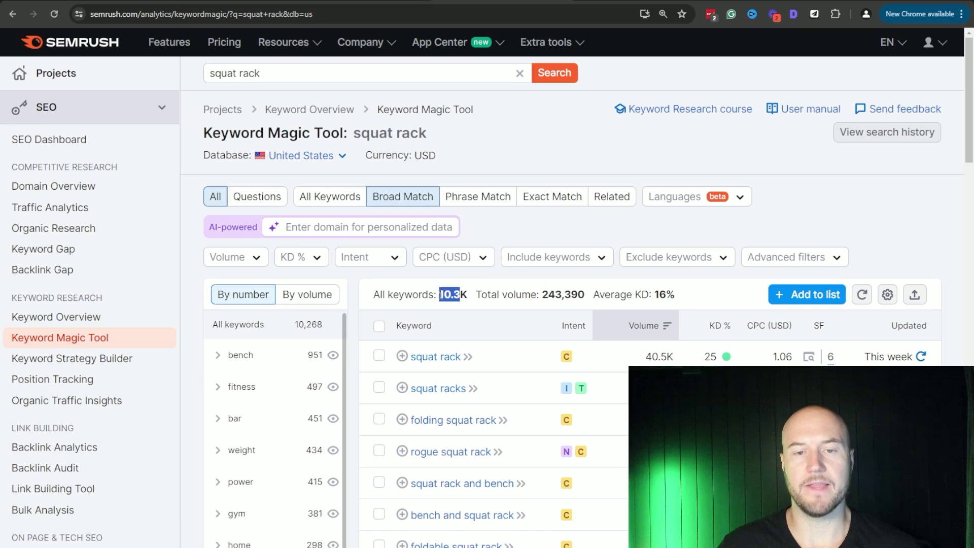
click(509, 279)
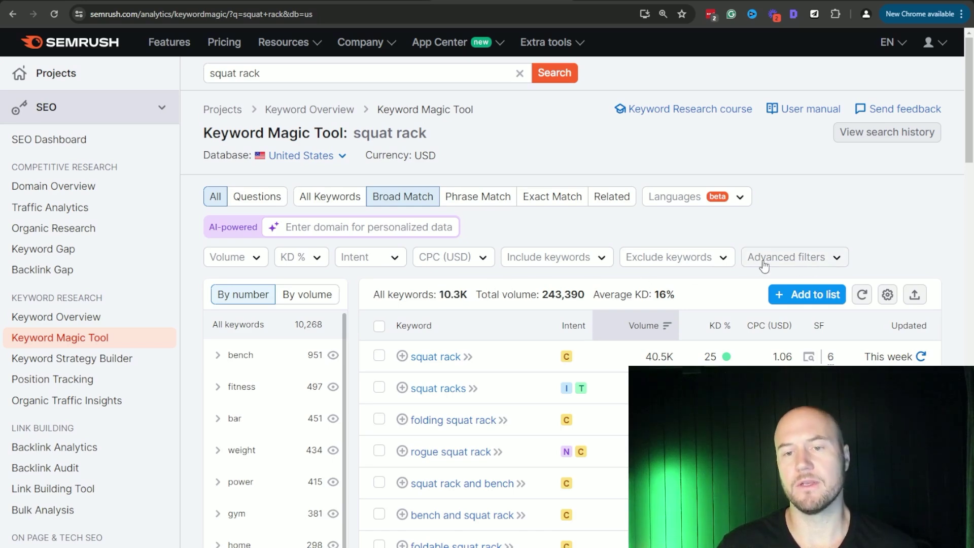
drag(539, 298, 589, 297)
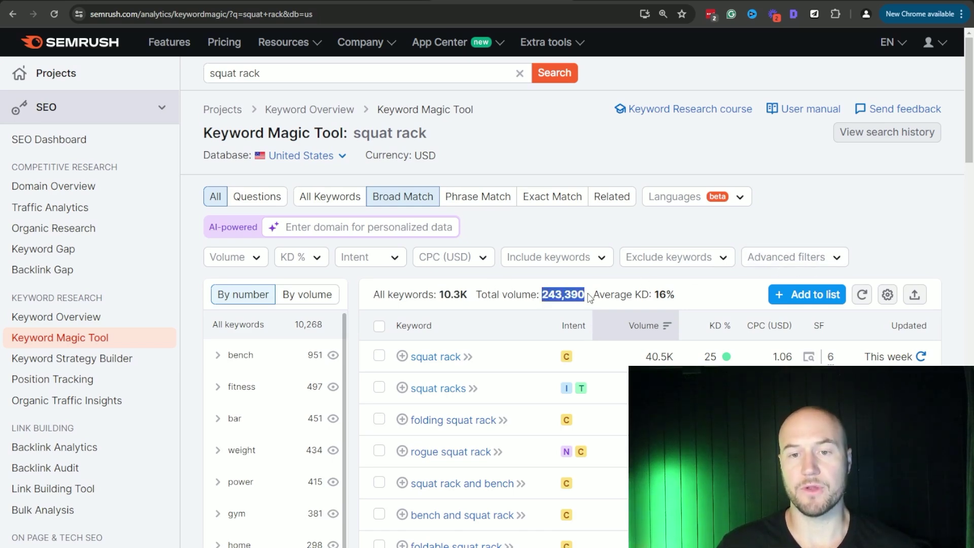
click(702, 274)
- Filter the squat rack keywords to a minimum word count of 8 and check the total volume
click(760, 259)
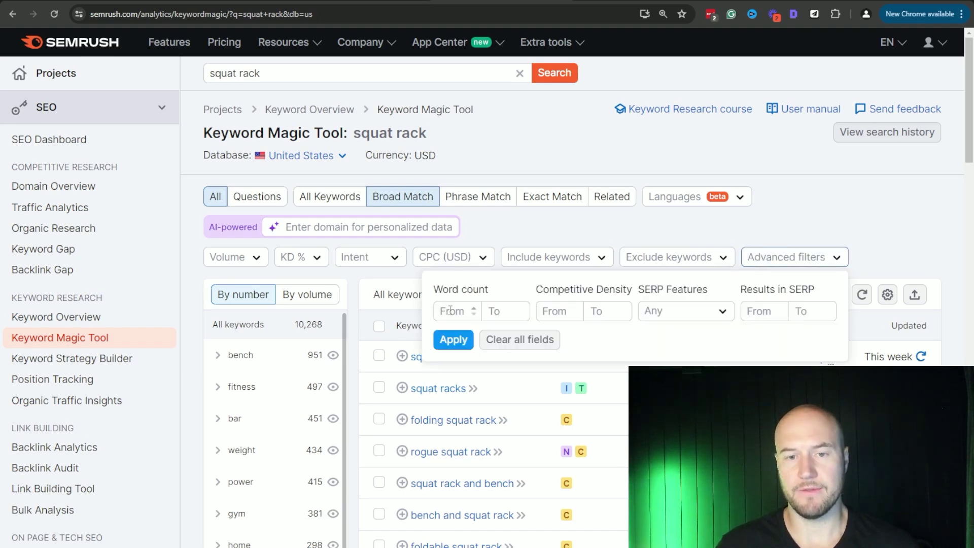
click(471, 309)
text(8)
click(453, 339)
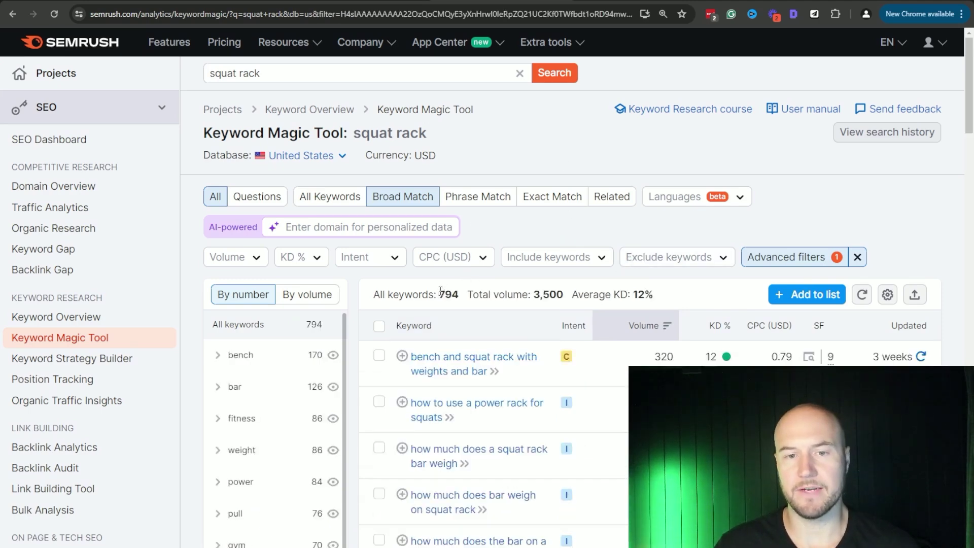
drag(557, 294, 541, 295)
click(518, 295)
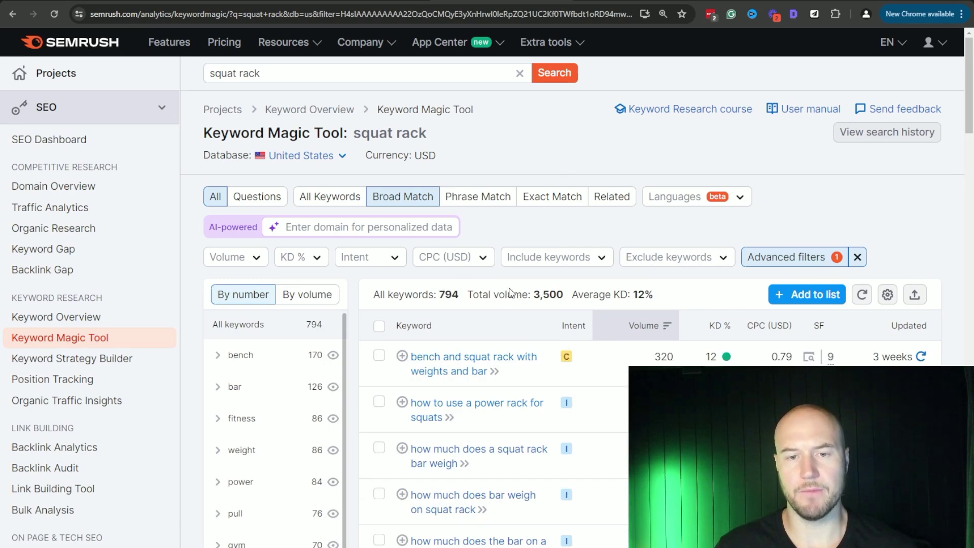
- Limit keyword difficulty to Very easy and view the details of "how much does the bar weigh on a squat rack"
click(299, 257)
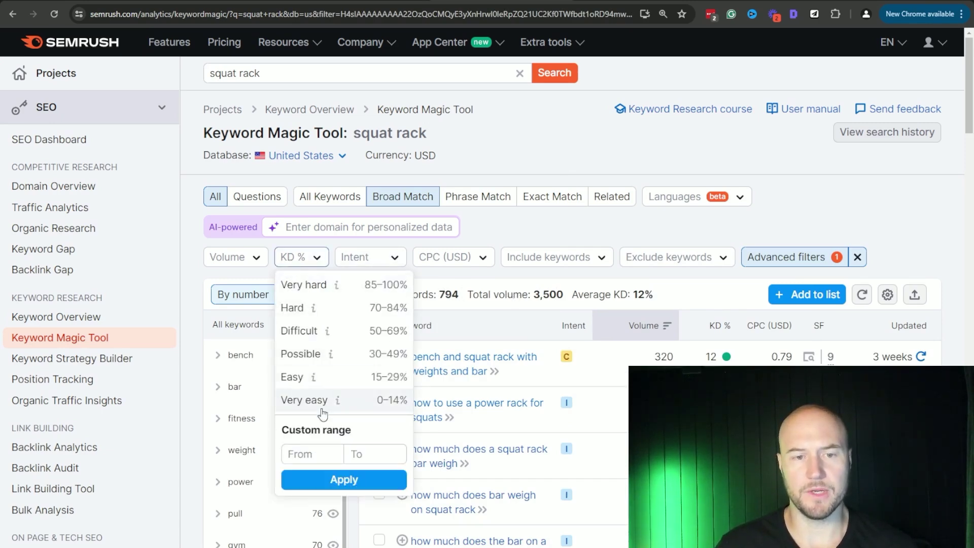
click(320, 405)
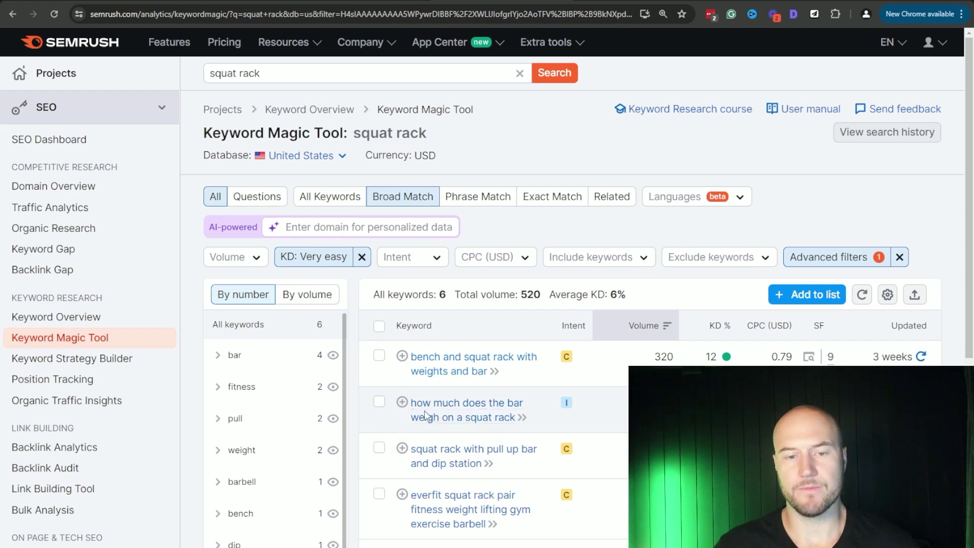
click(459, 408)
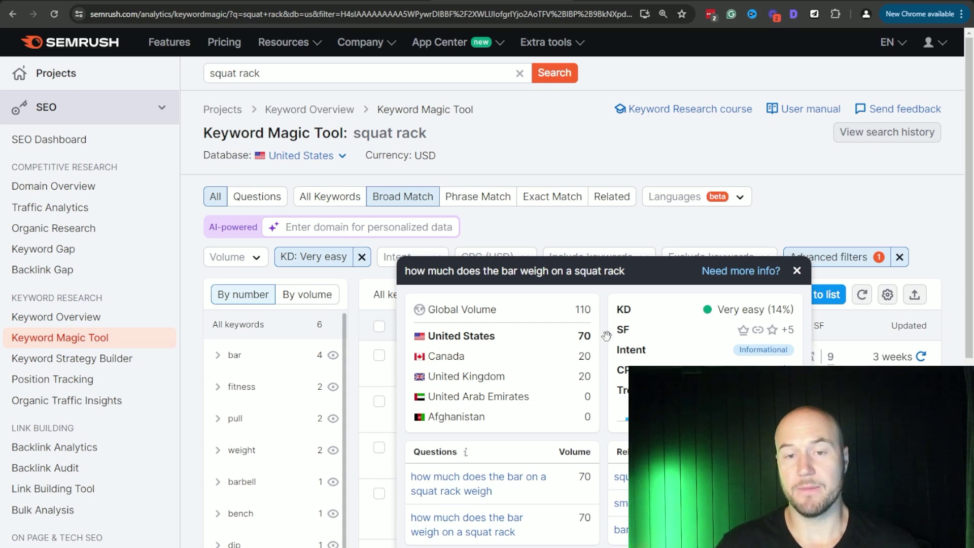
- Close the keyword details, lower the minimum word count to 7, and check the squat rack list's total volume and keywords
click(797, 270)
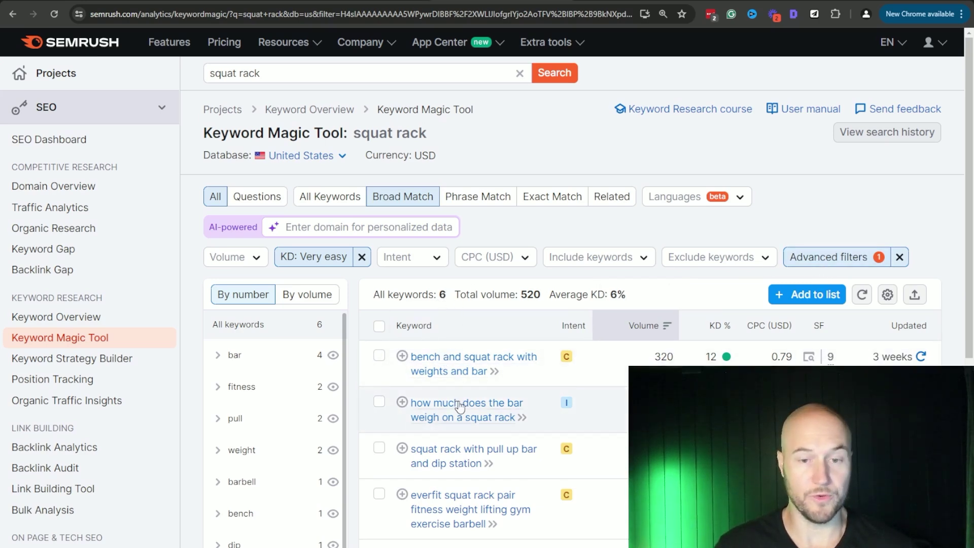
click(822, 259)
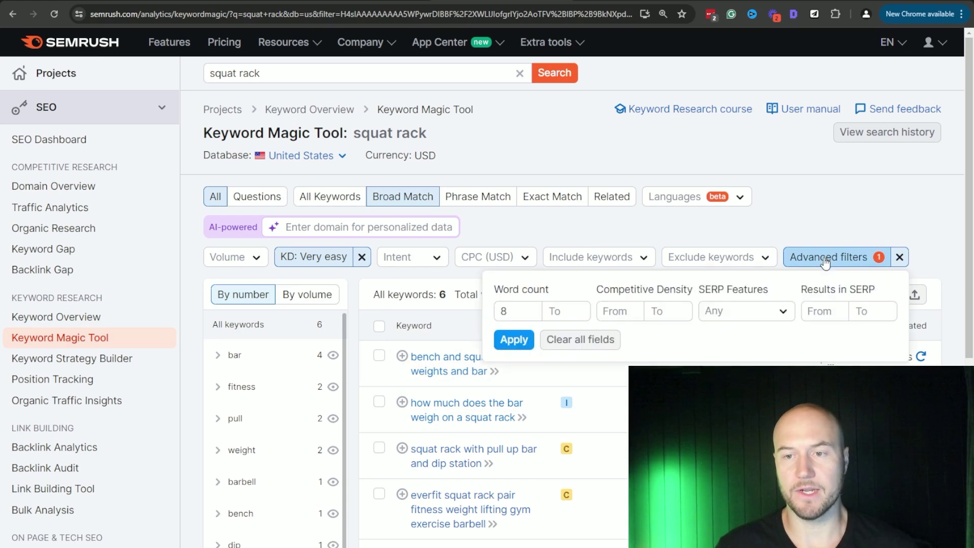
drag(507, 312, 497, 312)
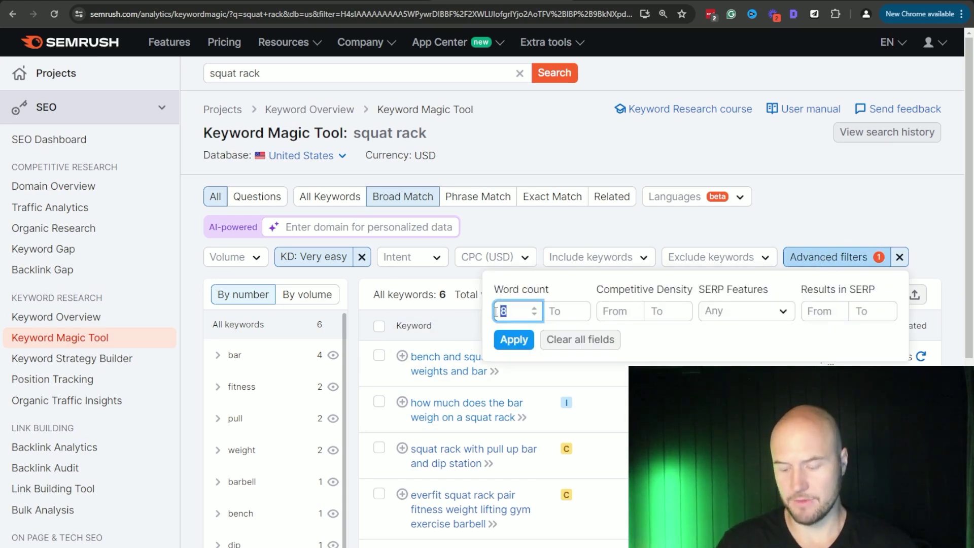
text(7)
click(515, 340)
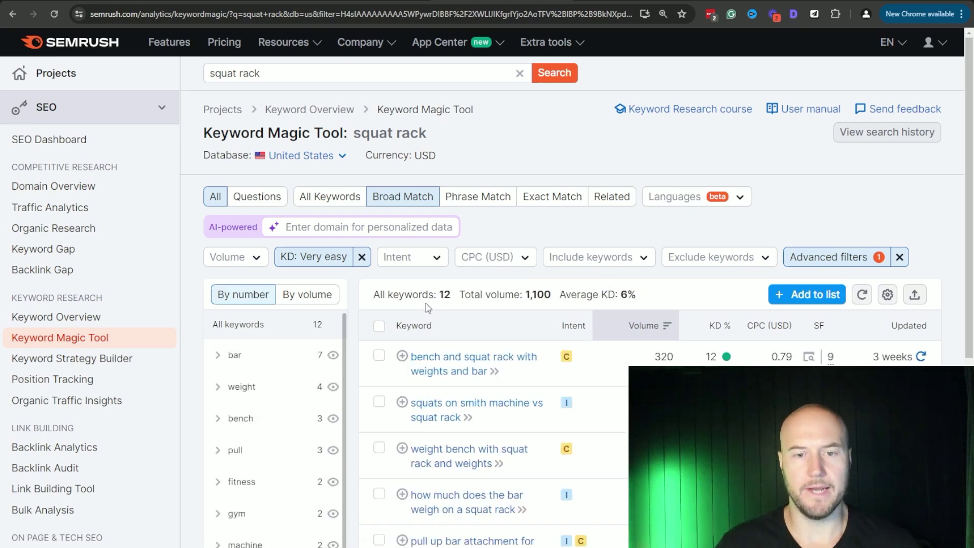
drag(551, 293, 532, 295)
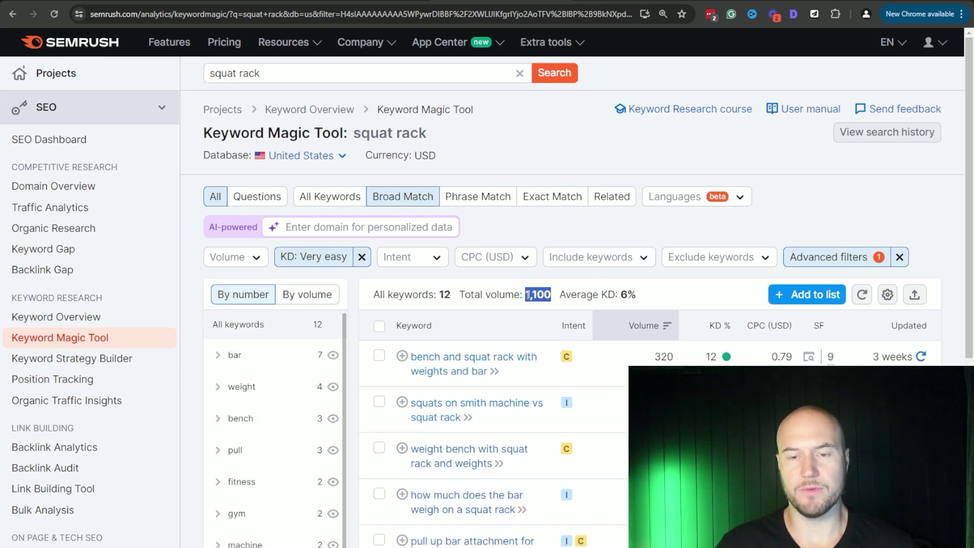
scroll(516, 326, down, 5)
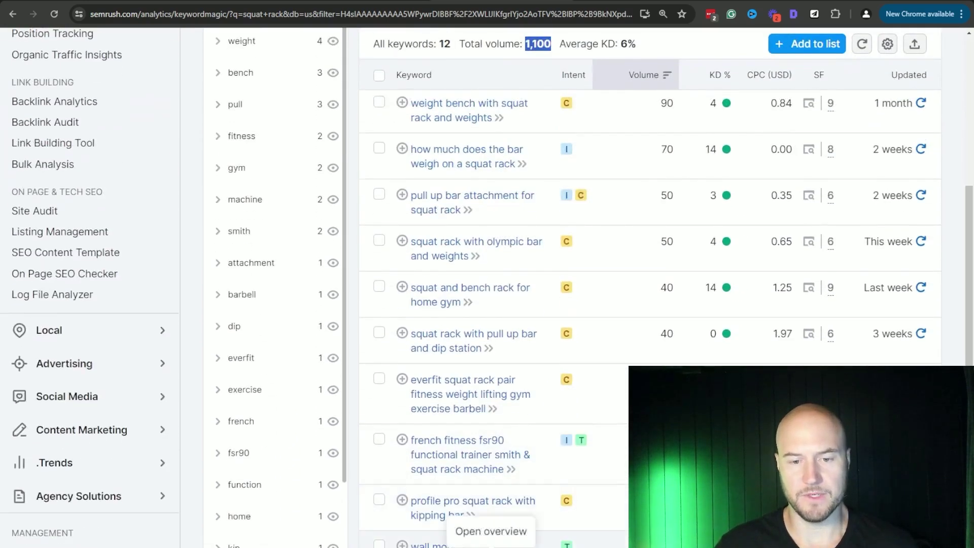
- Lower the minimum word count of the squat rack keywords to 6
scroll(659, 254, up, 7)
click(820, 261)
click(521, 307)
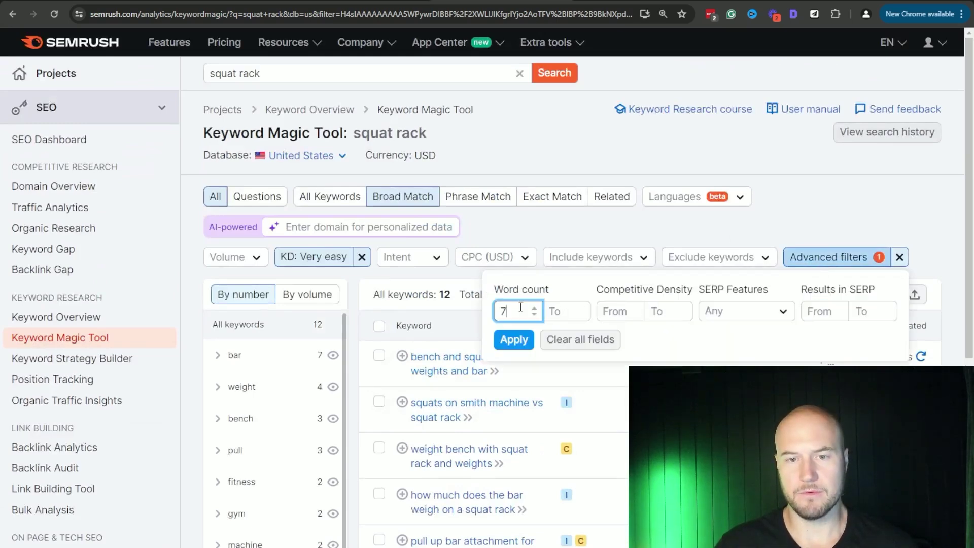
key(BackSpace)
text(6)
click(513, 339)
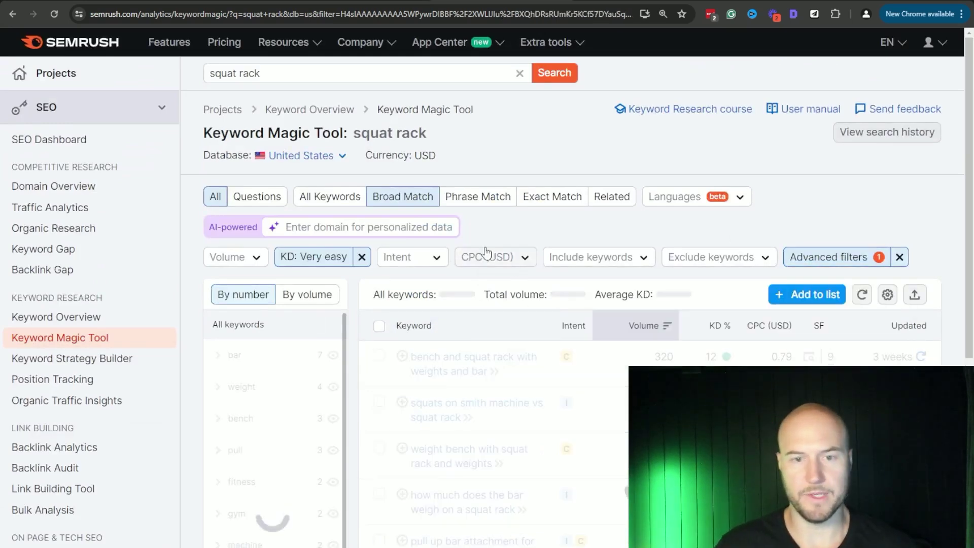
- Lower the minimum word count of the squat rack keywords to 5
click(802, 256)
double_click(498, 312)
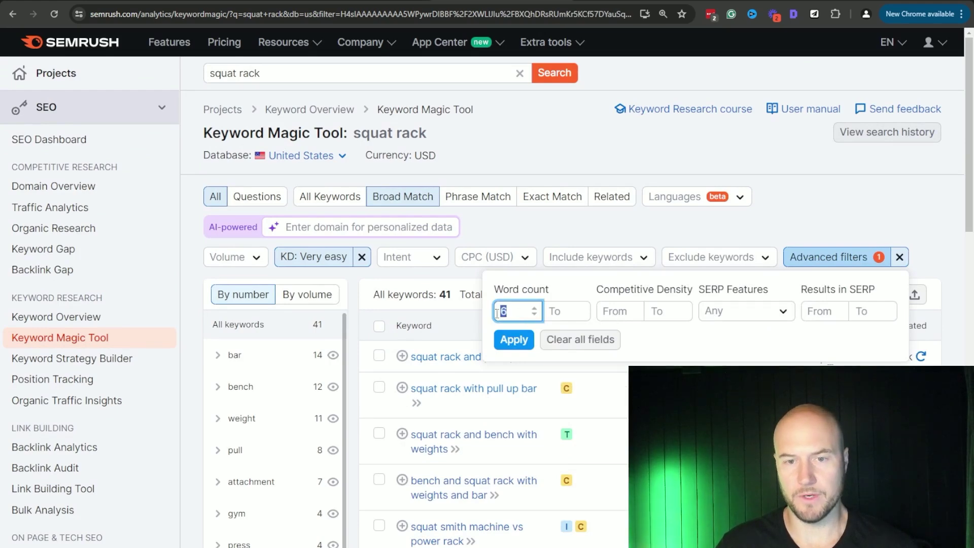
text(5)
click(514, 339)
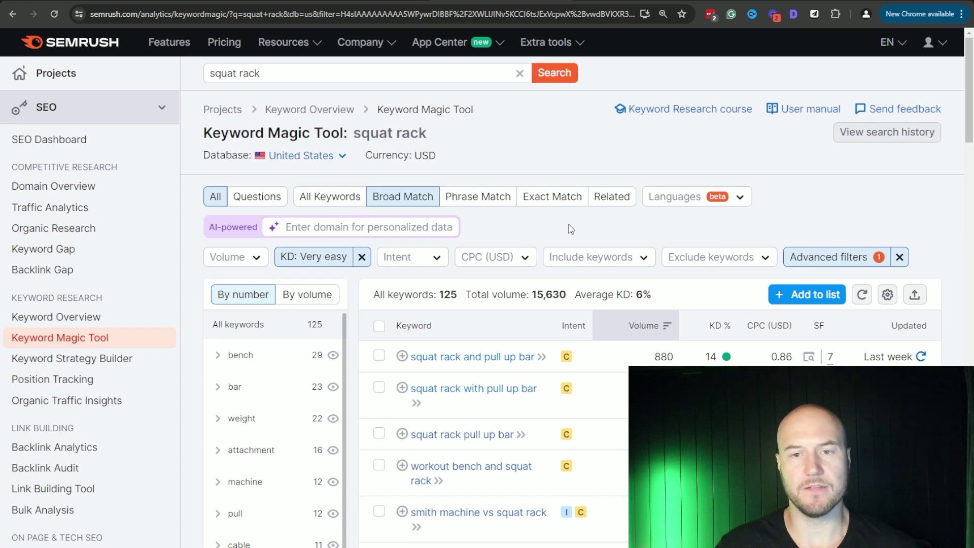
- Switch the keyword difficulty filter to Easy
click(320, 258)
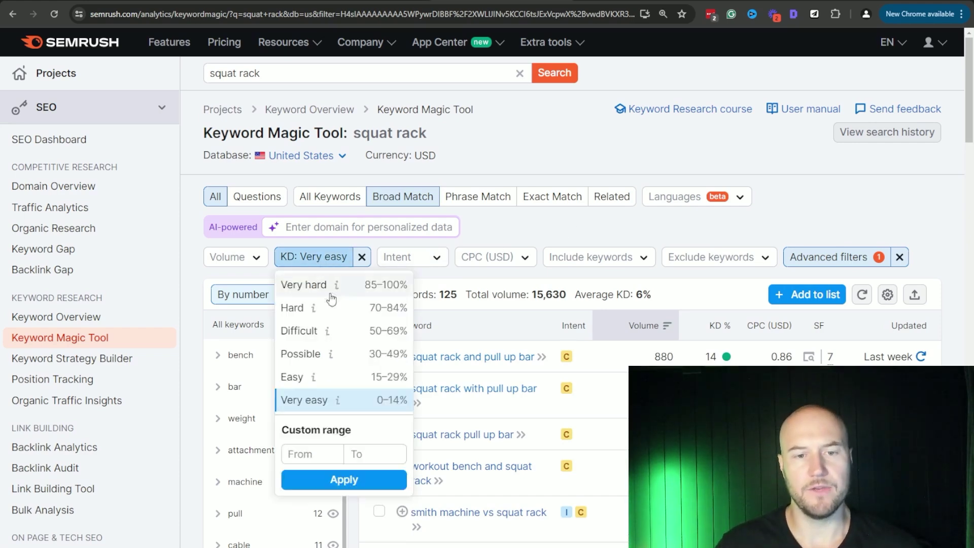
click(377, 379)
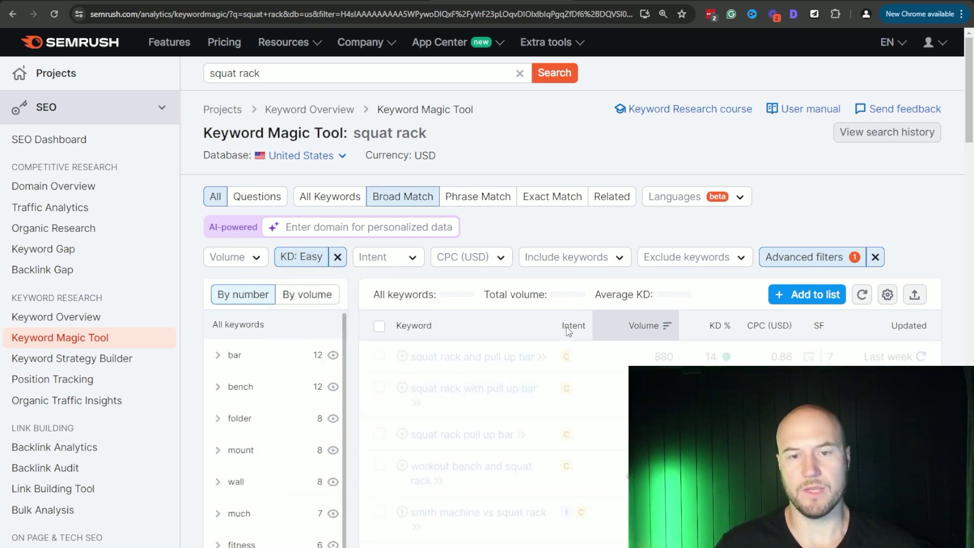
- Set a custom keyword difficulty range of 0 to 30 and check the total volume of the filtered list
click(309, 259)
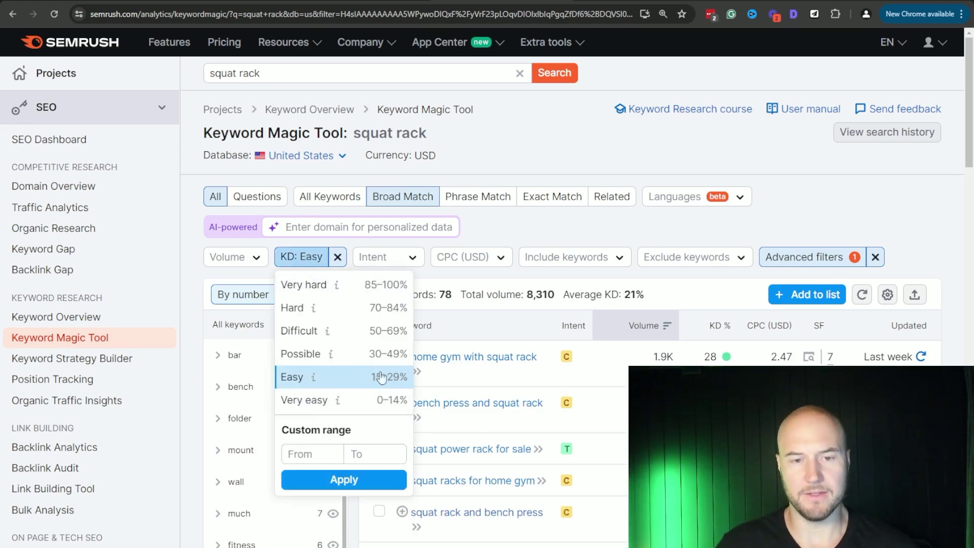
click(310, 453)
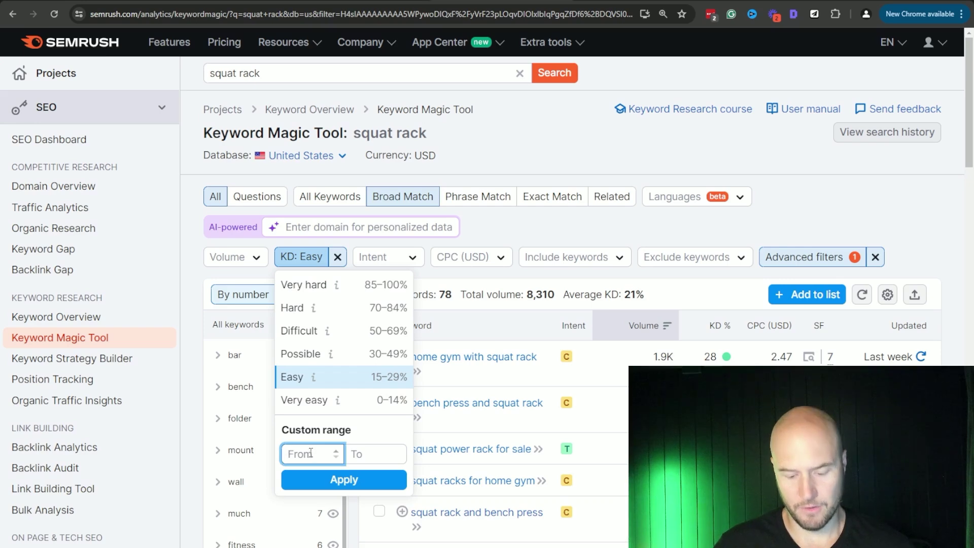
text(0)
key(Tab)
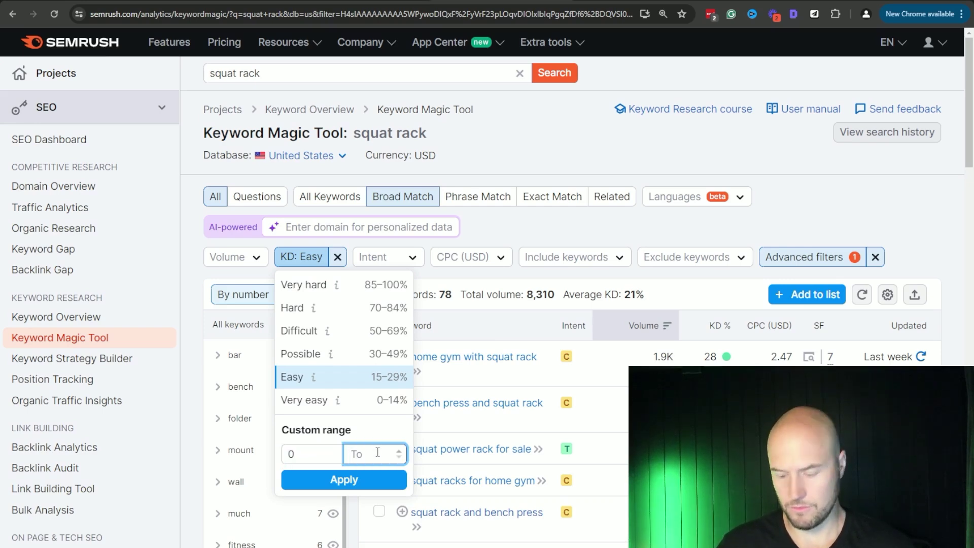
text(30)
click(343, 479)
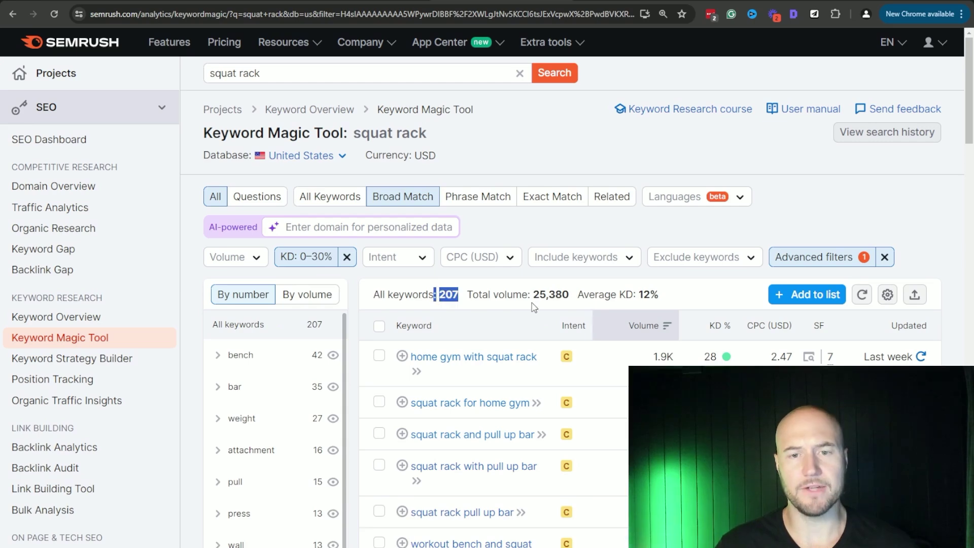
drag(534, 296, 578, 298)
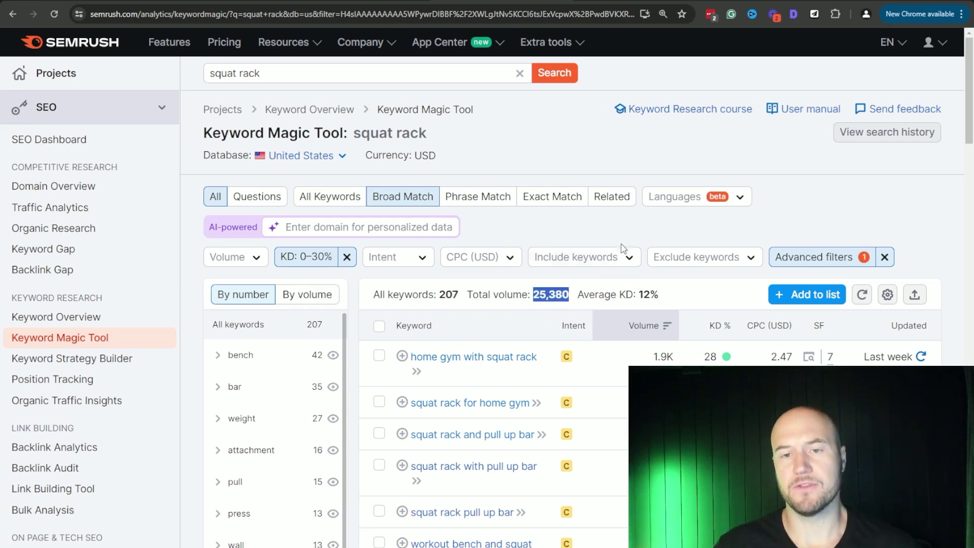
click(628, 226)
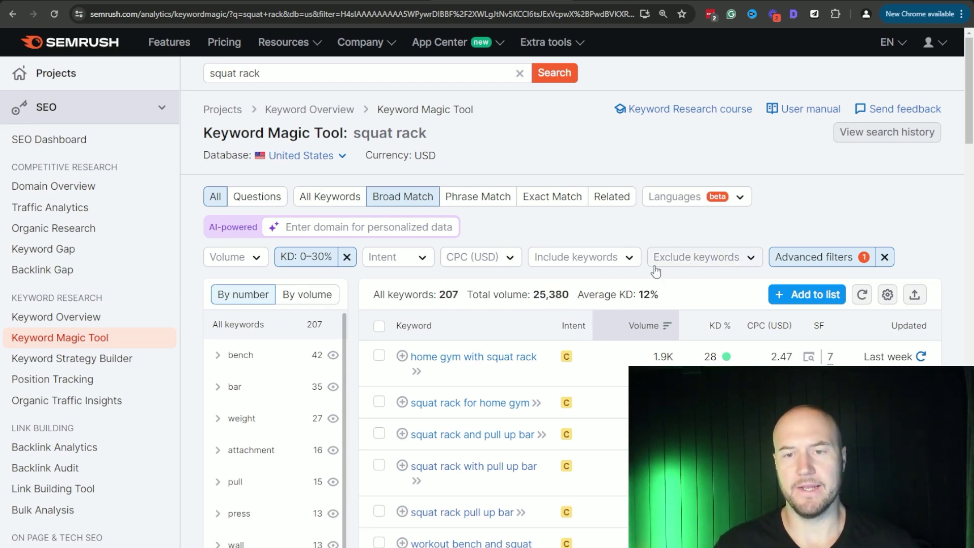